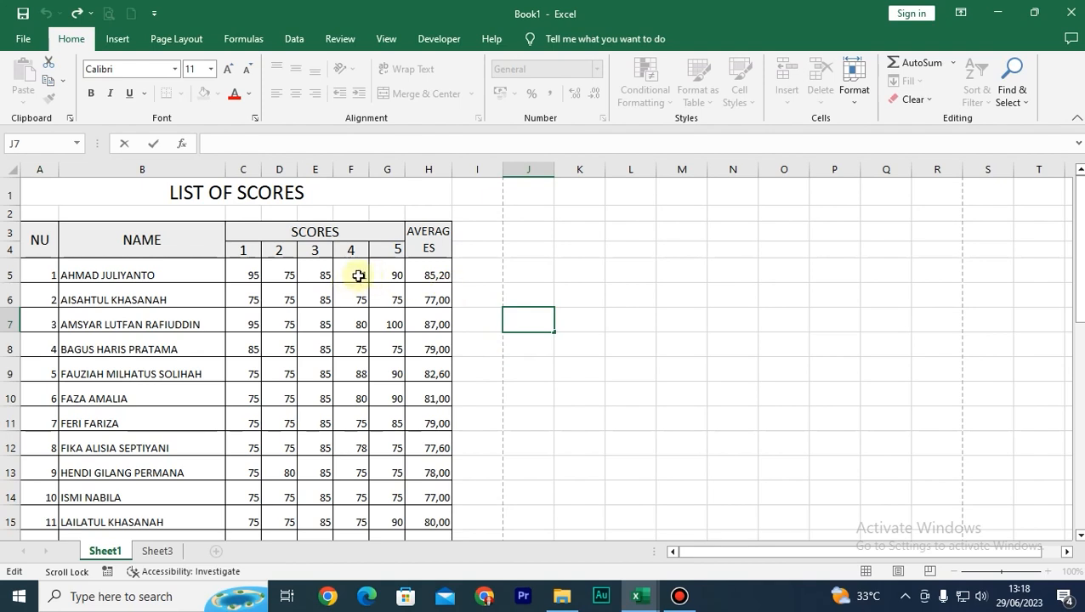
Check score cells F5, F8, C5 and C6 for an input message that appears on selection.
{"action": "left_click", "coordinate": [359, 275]}
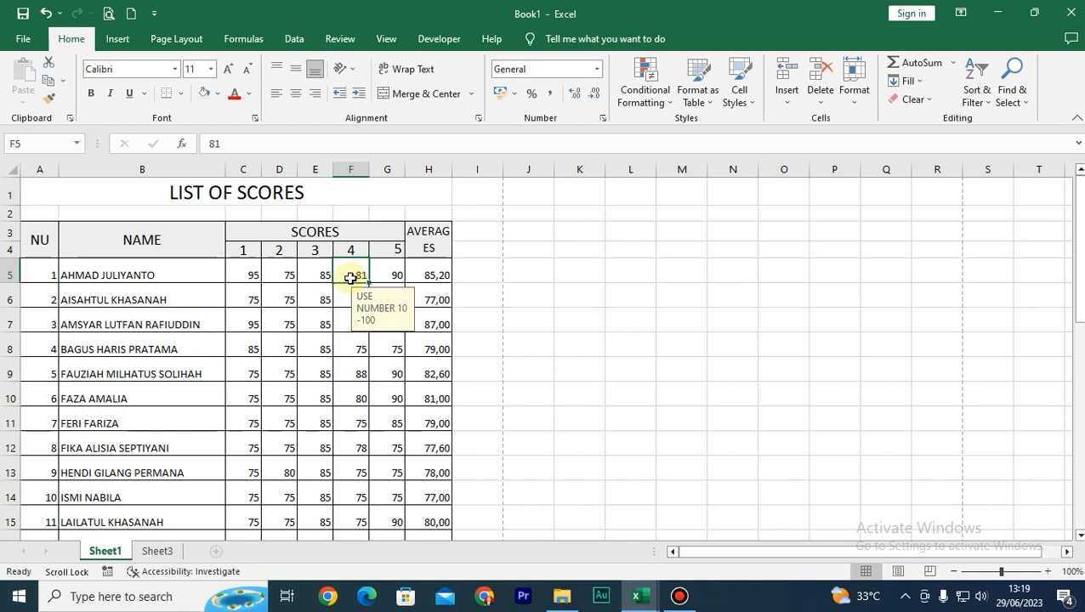
{"action": "left_click", "coordinate": [350, 344]}
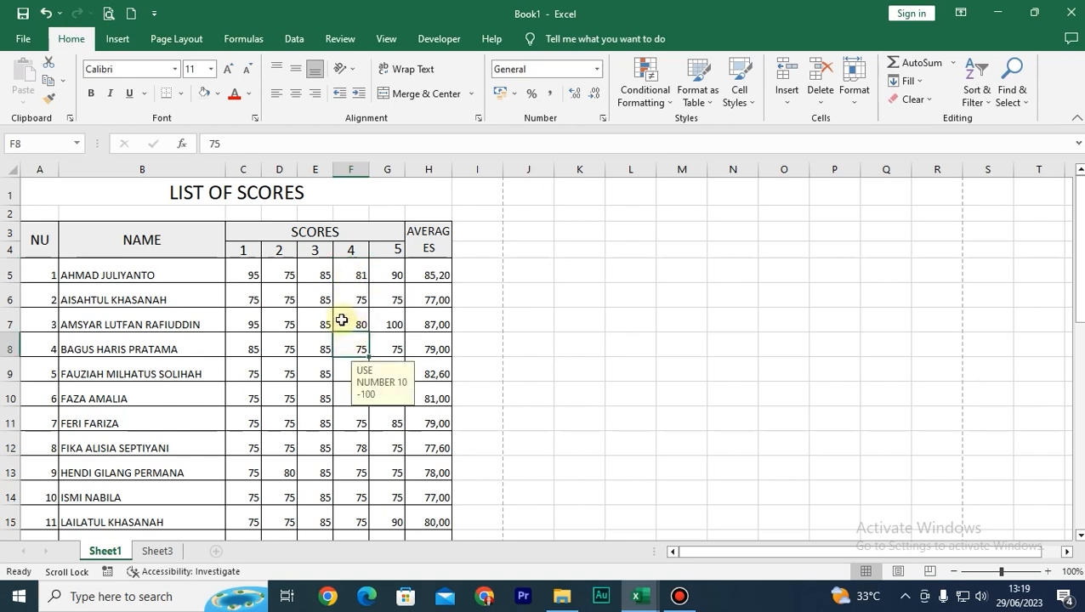
{"action": "left_click", "coordinate": [245, 274]}
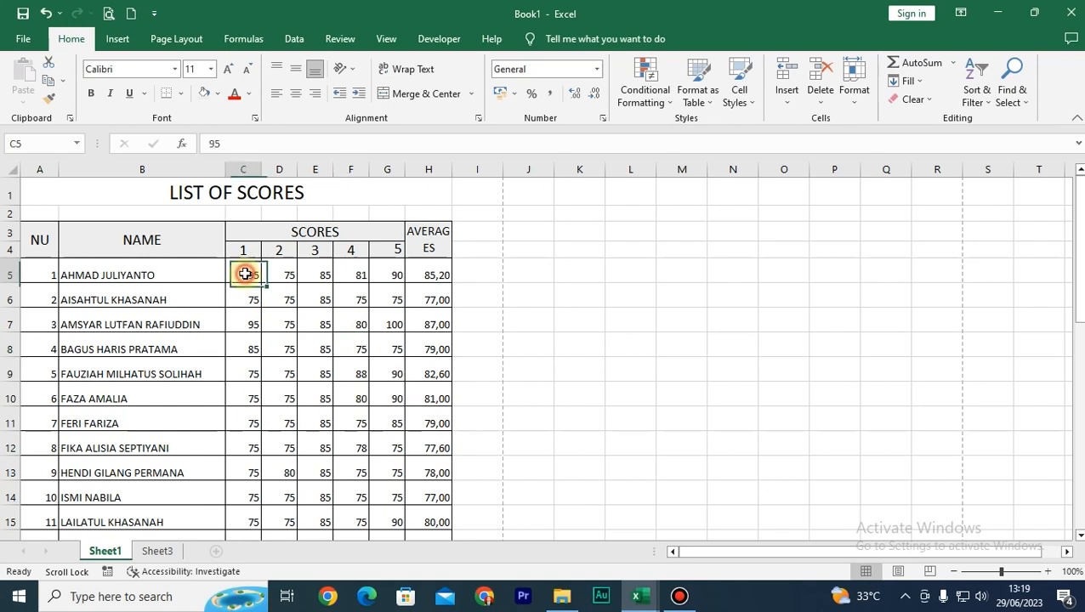
{"action": "left_click", "coordinate": [252, 298]}
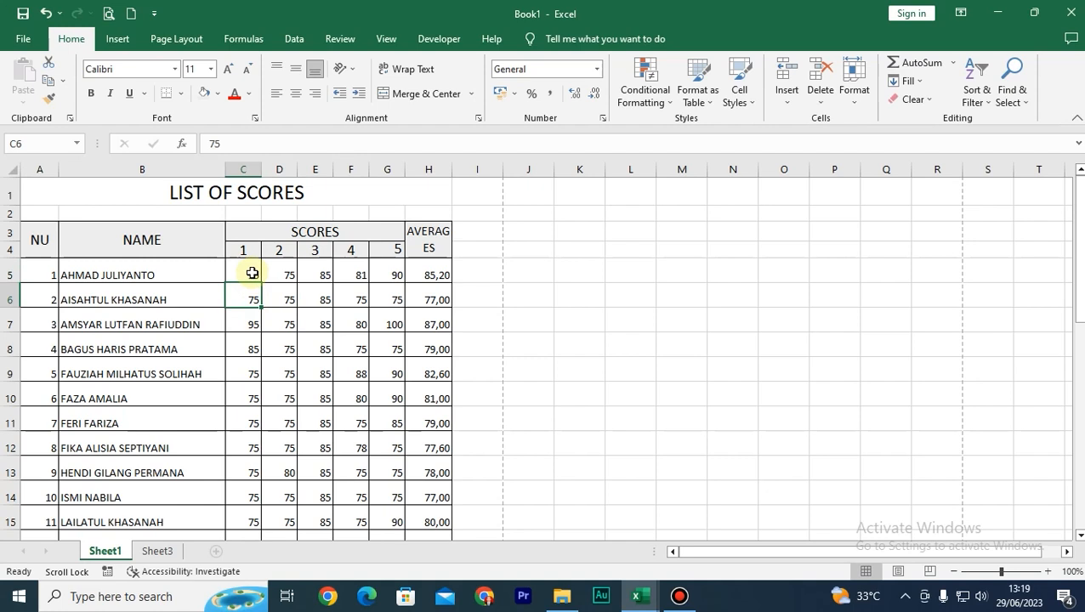
{"action": "left_click", "coordinate": [249, 274]}
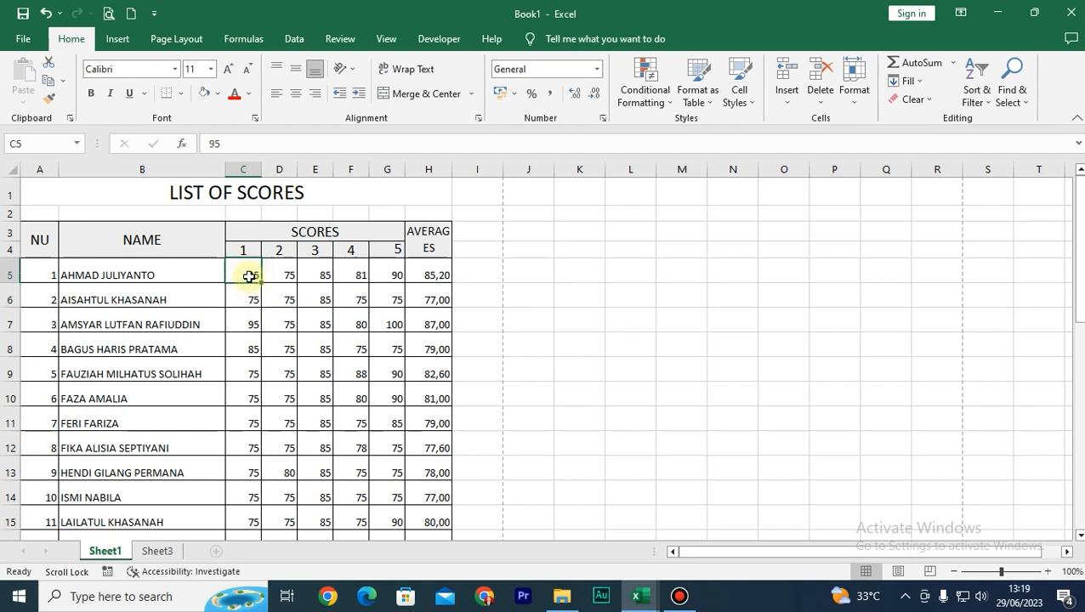
Add the data validation input message "INPUT 10 - 100" to cell C5, leaving its title empty.
{"action": "left_click", "coordinate": [255, 274]}
{"action": "left_click", "coordinate": [294, 38]}
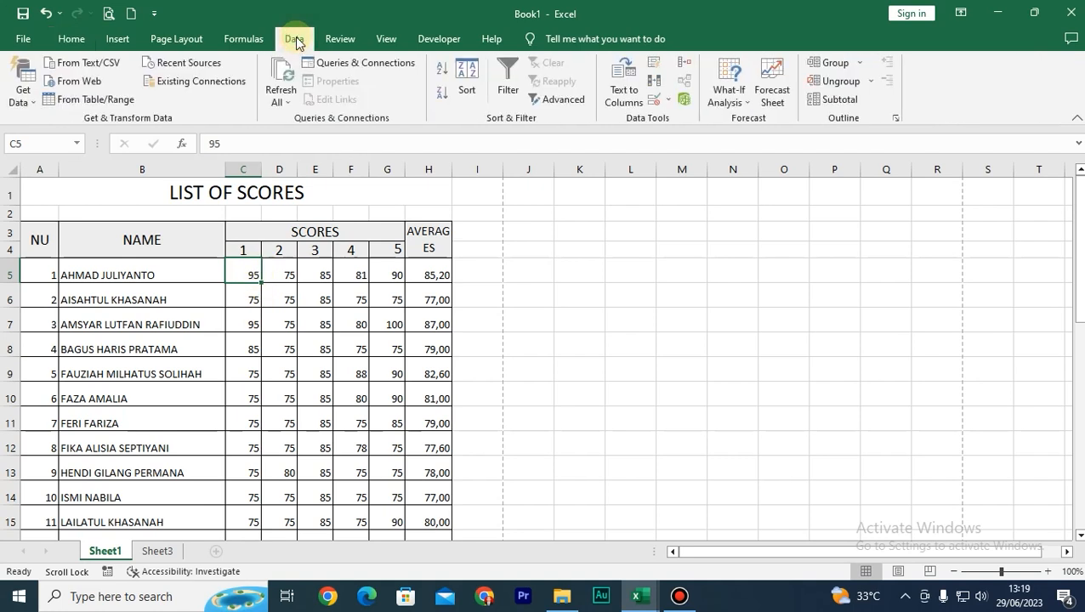
{"action": "left_click", "coordinate": [669, 107]}
{"action": "left_click", "coordinate": [669, 123]}
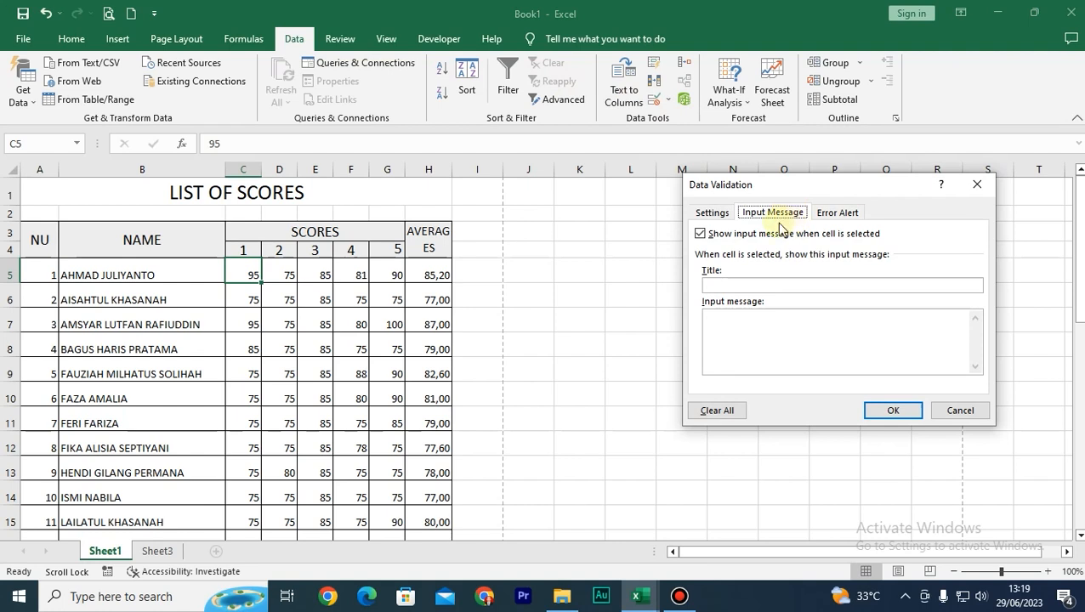
{"action": "left_click", "coordinate": [749, 286]}
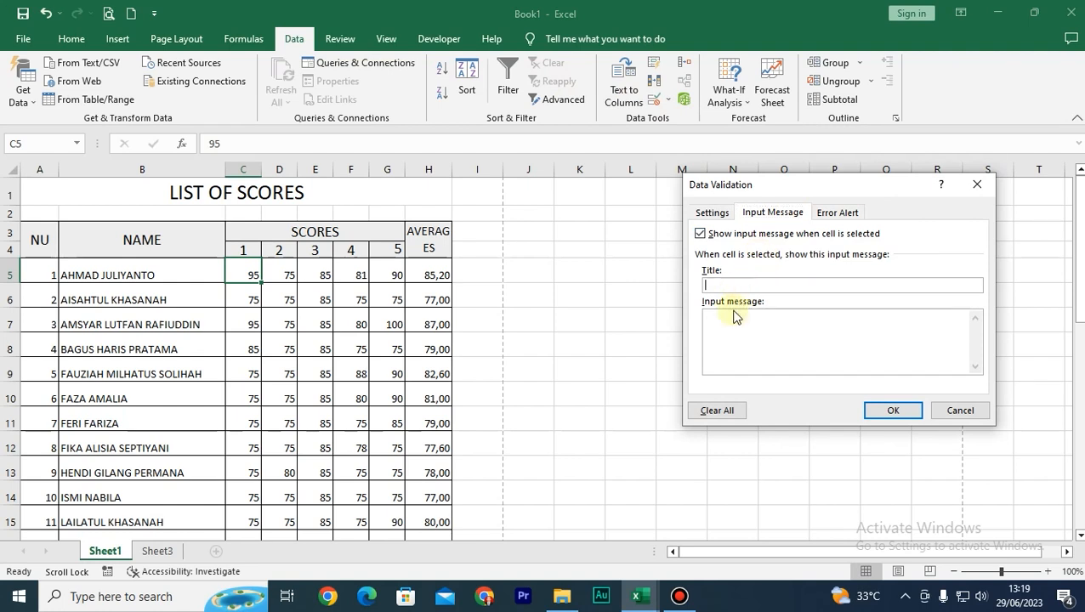
{"action": "left_click", "coordinate": [740, 319]}
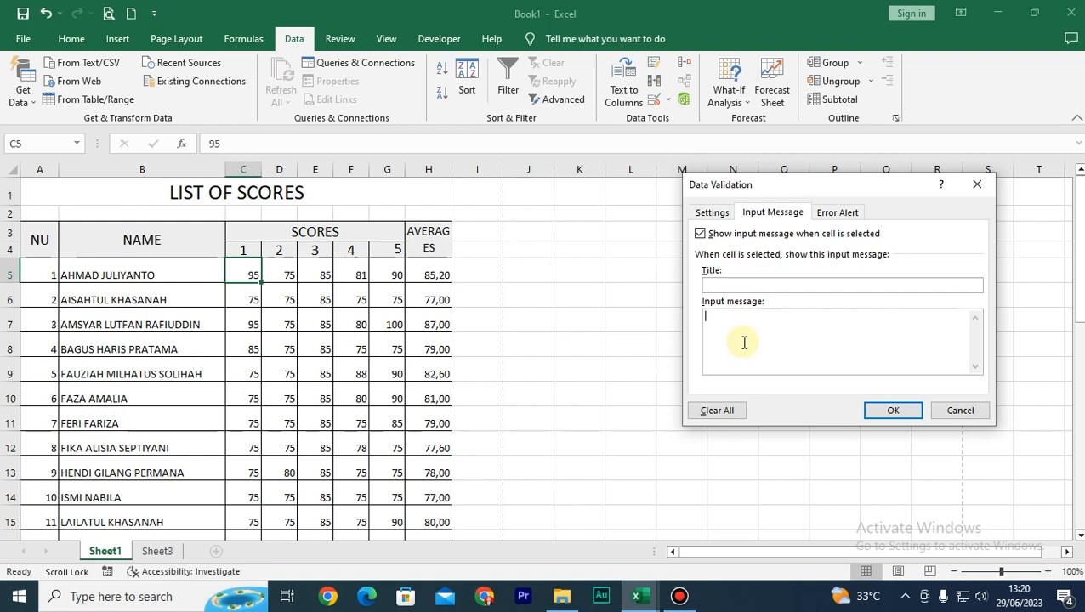
{"action": "type", "text": "INPOU 10 - 100"}
{"action": "left_click", "coordinate": [730, 315]}
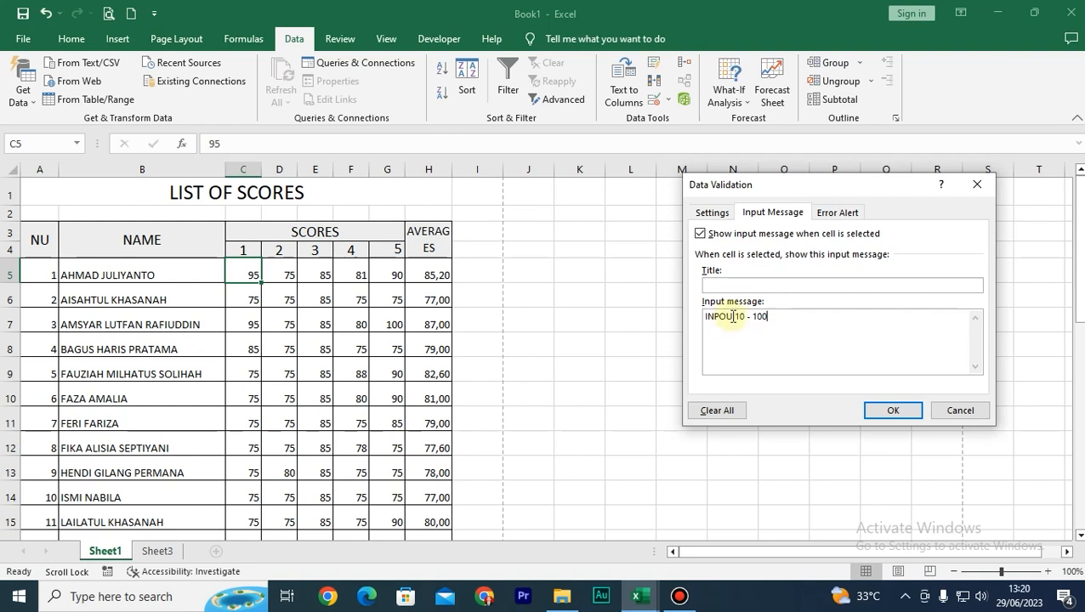
{"action": "key", "text": "BackSpace"}
{"action": "key", "text": "BackSpace"}
{"action": "type", "text": "UT"}
{"action": "left_click", "coordinate": [892, 411]}
Check the input messages on cells C5 and F8 by selecting each of them.
{"action": "left_click", "coordinate": [411, 324]}
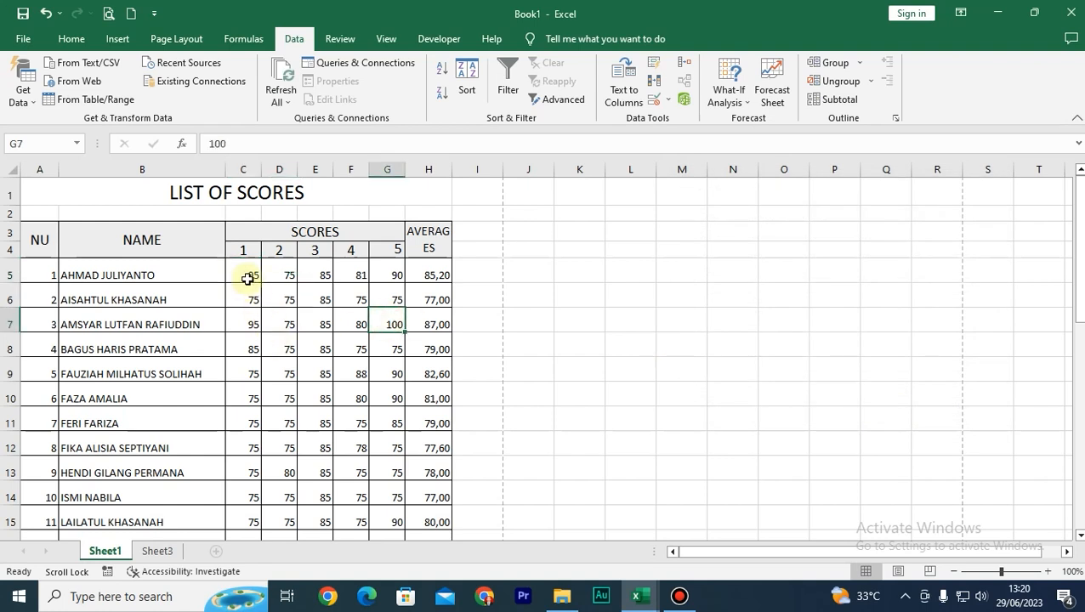
{"action": "left_click", "coordinate": [251, 276]}
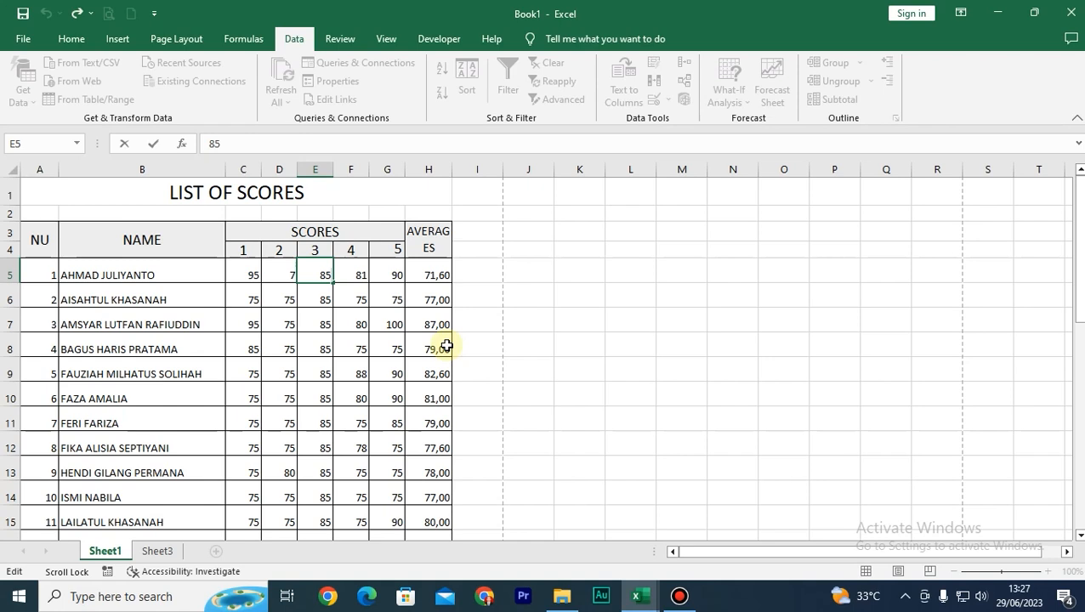
{"action": "left_click", "coordinate": [352, 341]}
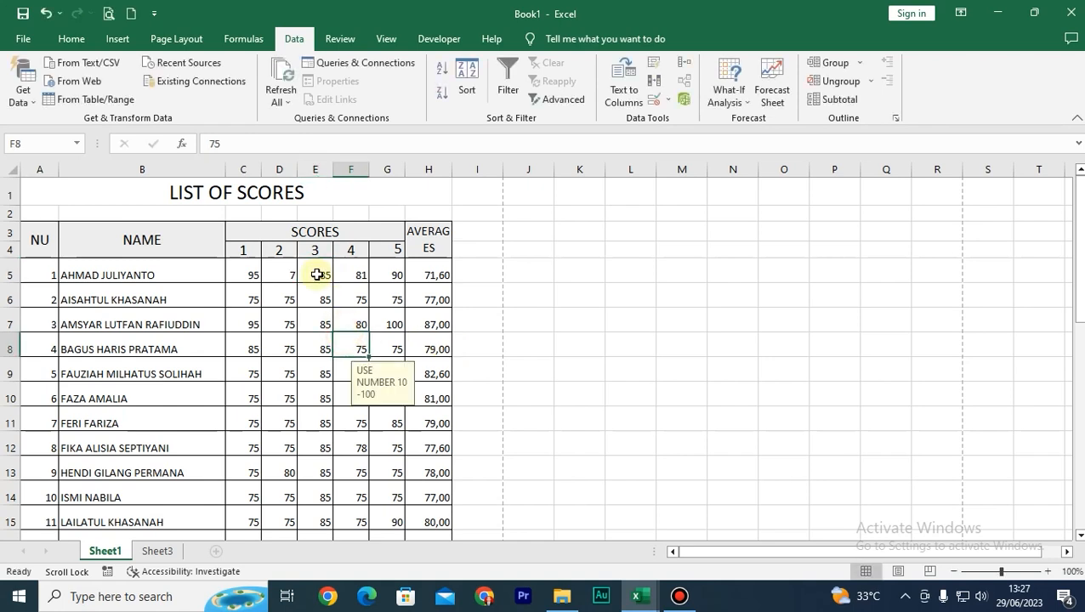
Try to enter 7 in cell E5 to test its data validation restriction.
{"action": "left_click", "coordinate": [316, 273]}
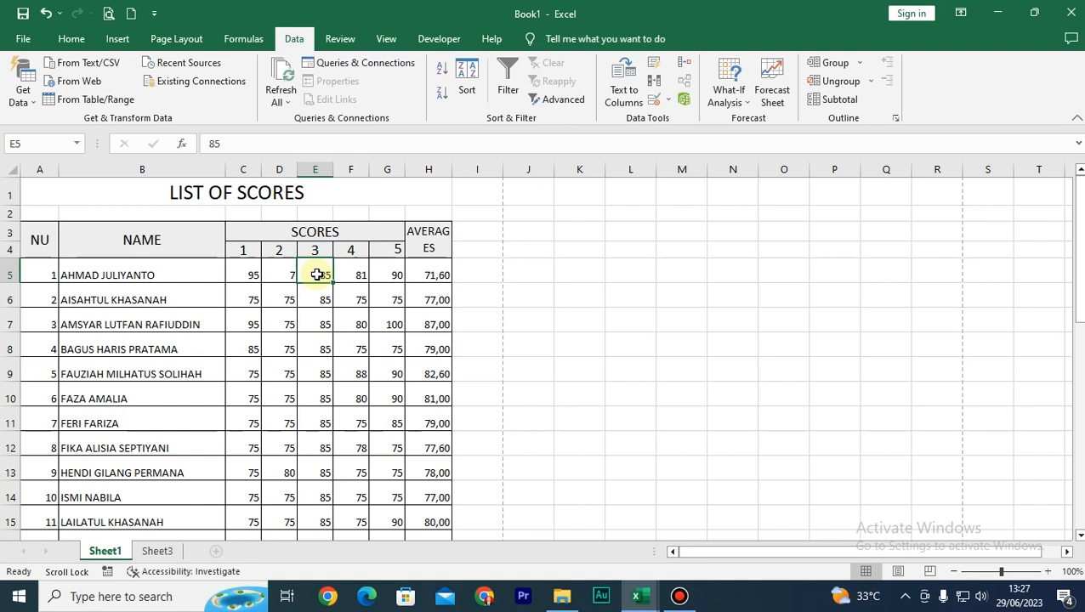
{"action": "type", "text": "7"}
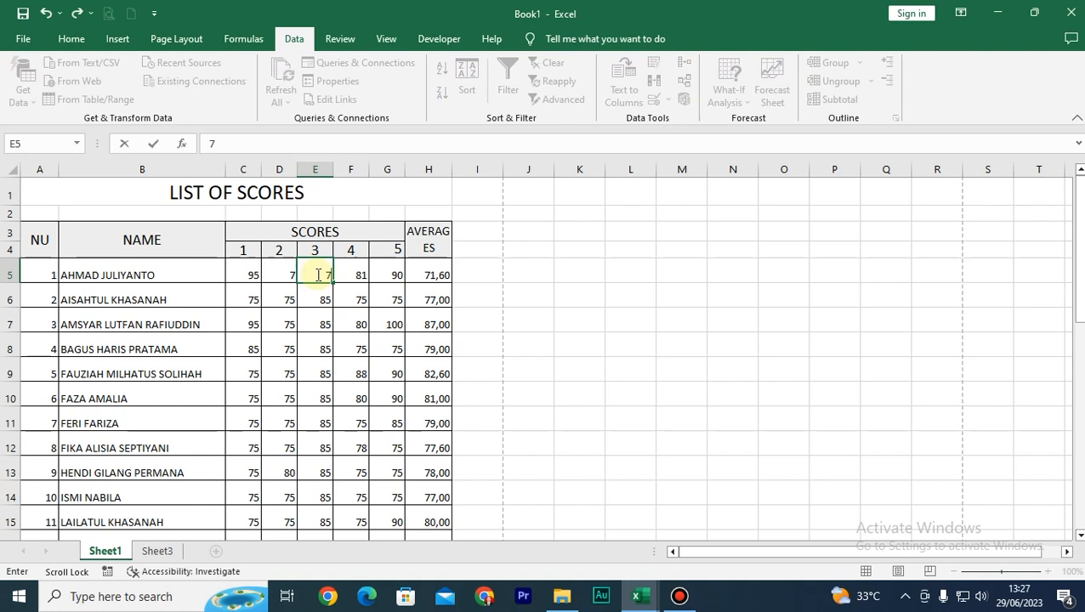
{"action": "key", "text": "Return"}
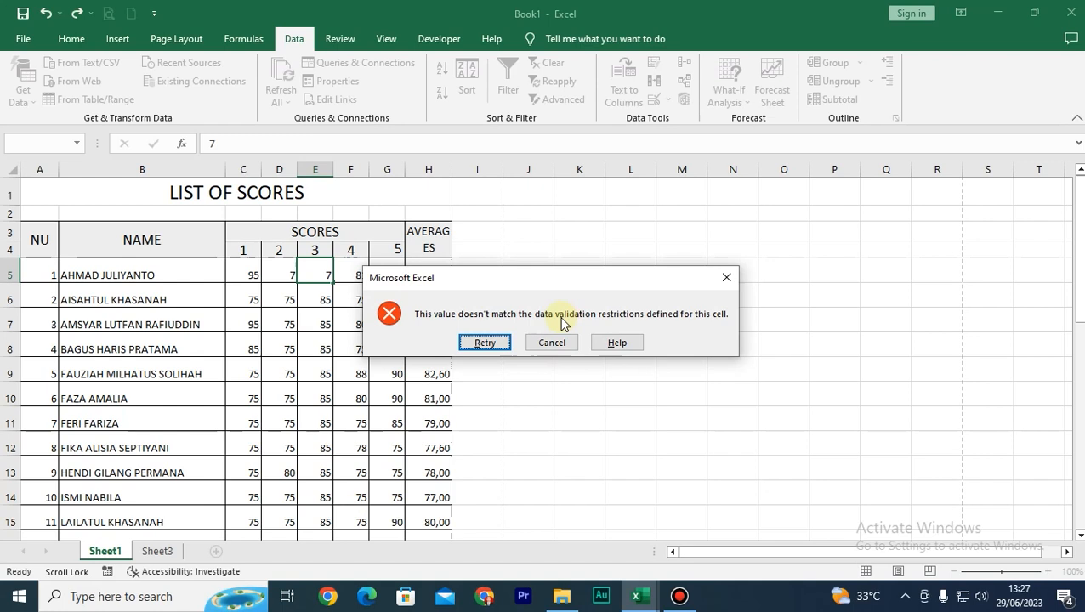
{"action": "left_click", "coordinate": [484, 342]}
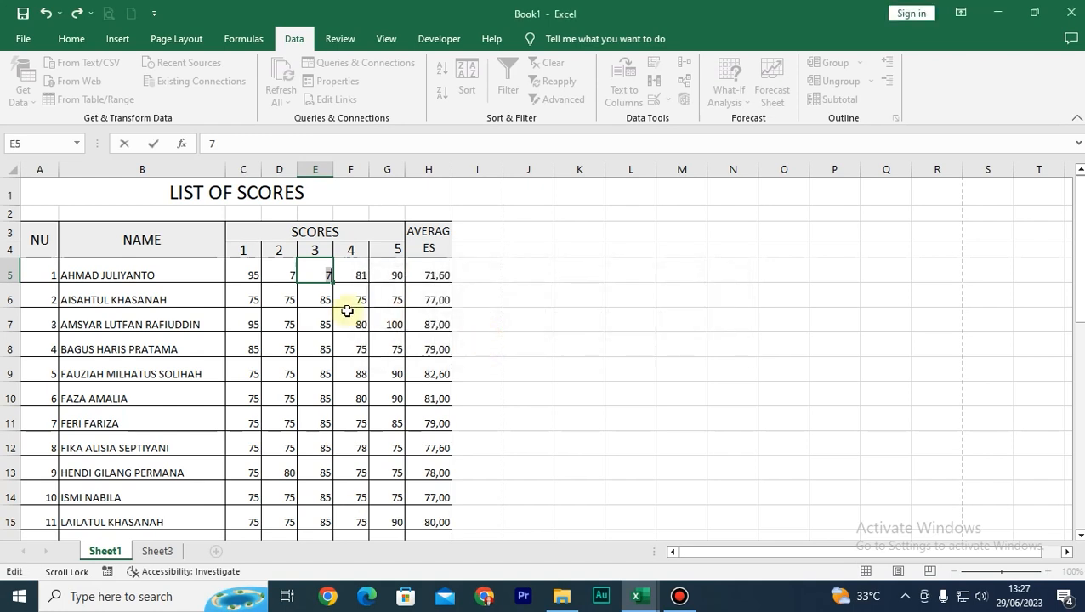
Enter 78 as the score in cell E5.
{"action": "type", "text": "78"}
{"action": "key", "text": "Return"}
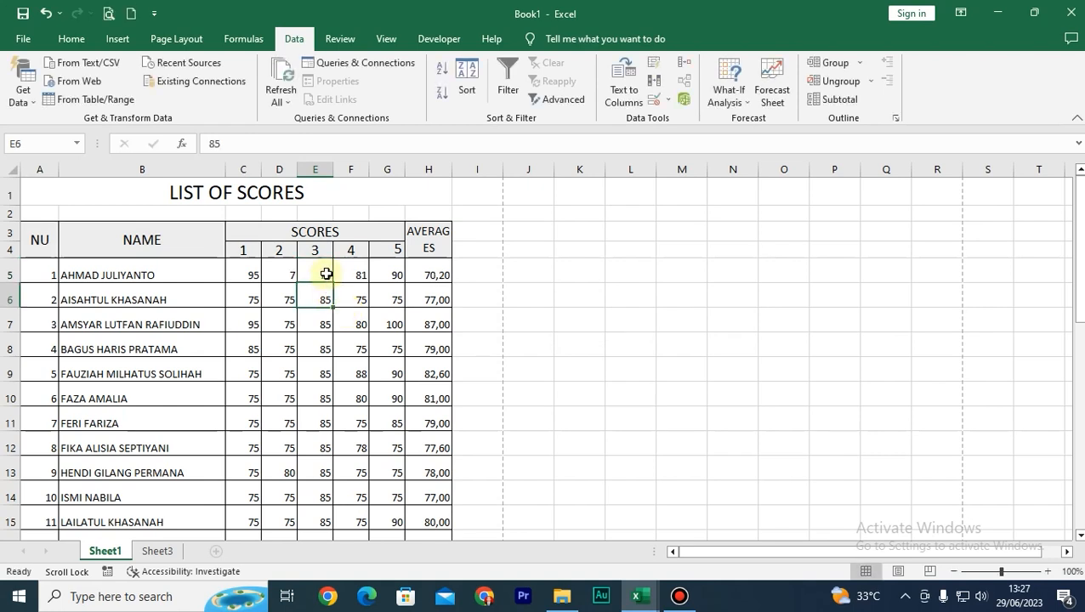
{"action": "left_click", "coordinate": [325, 274]}
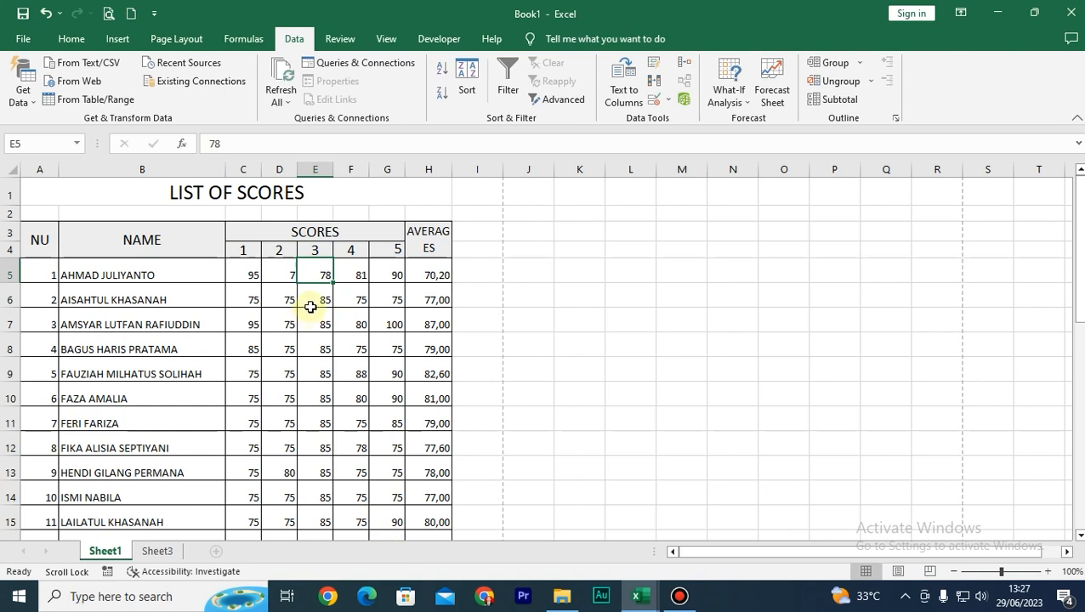
Set up data validation for cell E6 allowing whole numbers between limits, with a minimum of 10.
{"action": "left_click", "coordinate": [314, 301]}
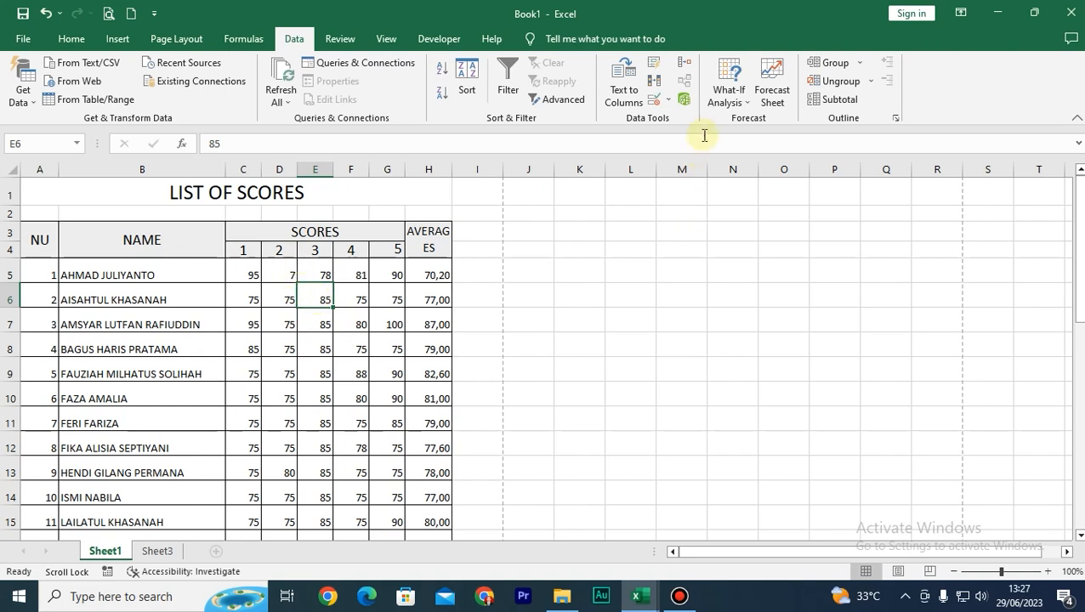
{"action": "left_click", "coordinate": [667, 101]}
{"action": "left_click", "coordinate": [671, 121]}
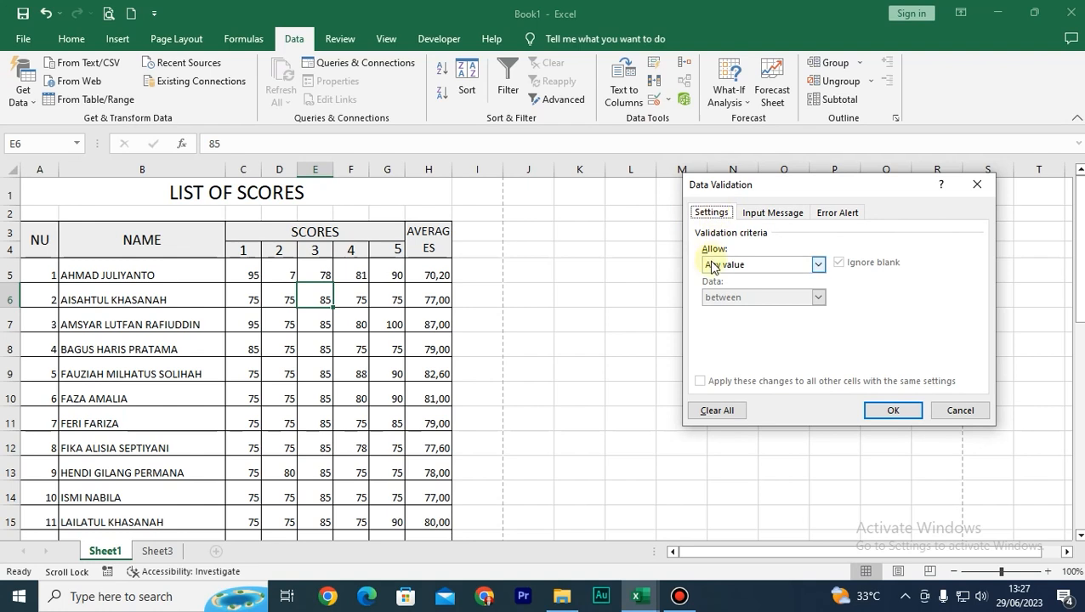
{"action": "left_click", "coordinate": [819, 266]}
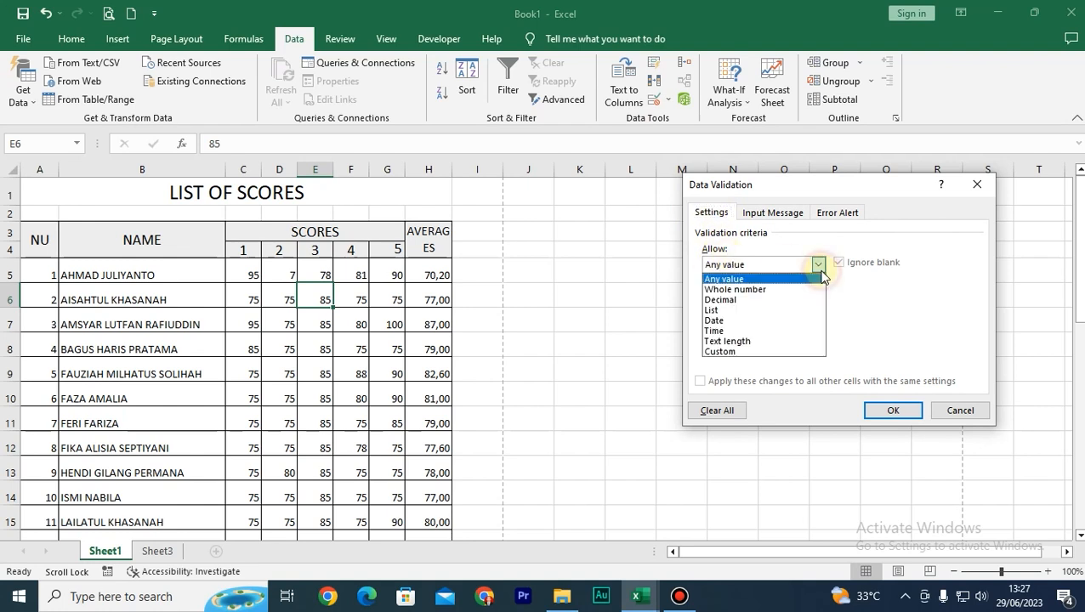
{"action": "left_click", "coordinate": [753, 291]}
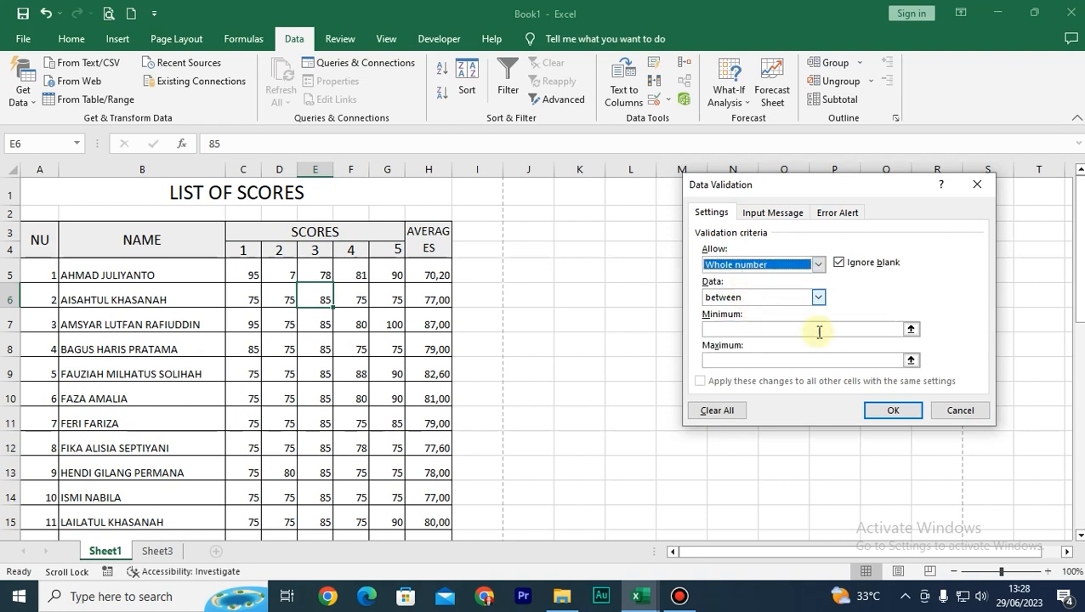
{"action": "left_click", "coordinate": [911, 330]}
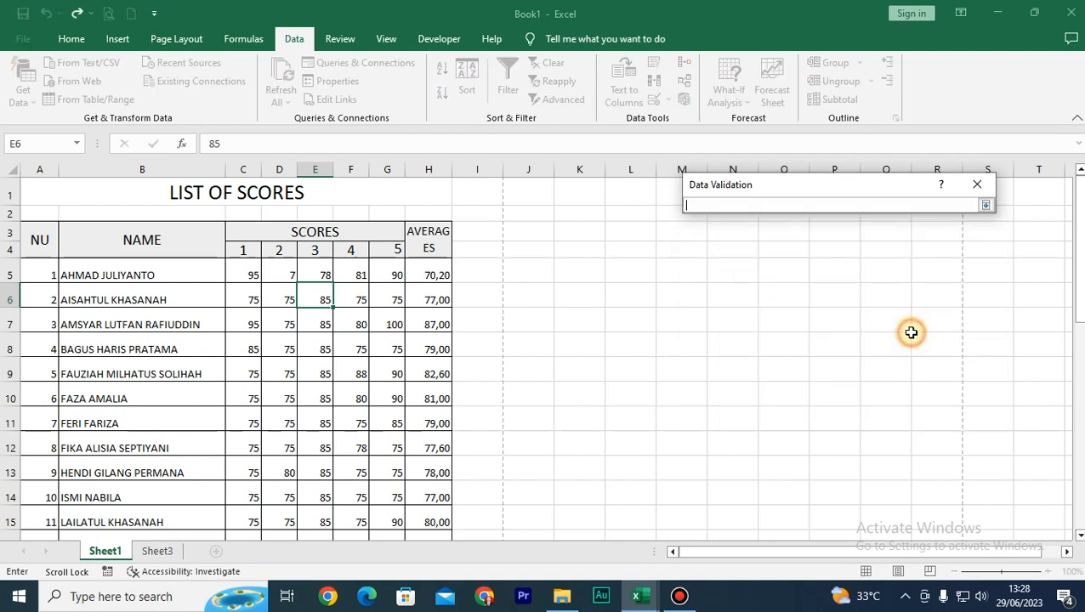
{"action": "type", "text": "10"}
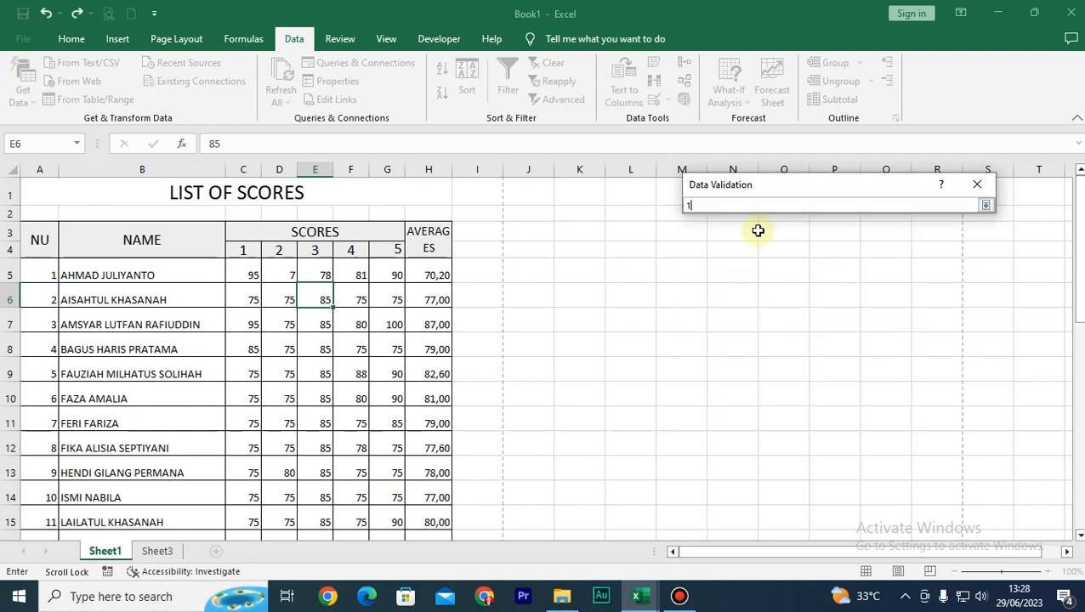
{"action": "left_click", "coordinate": [985, 209]}
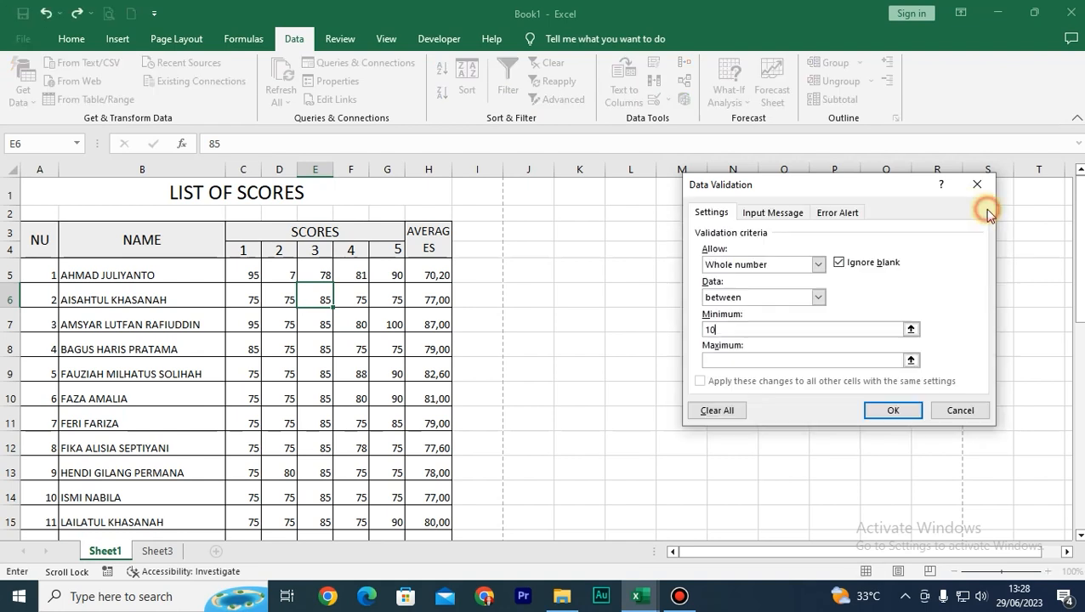
{"action": "left_click", "coordinate": [910, 362]}
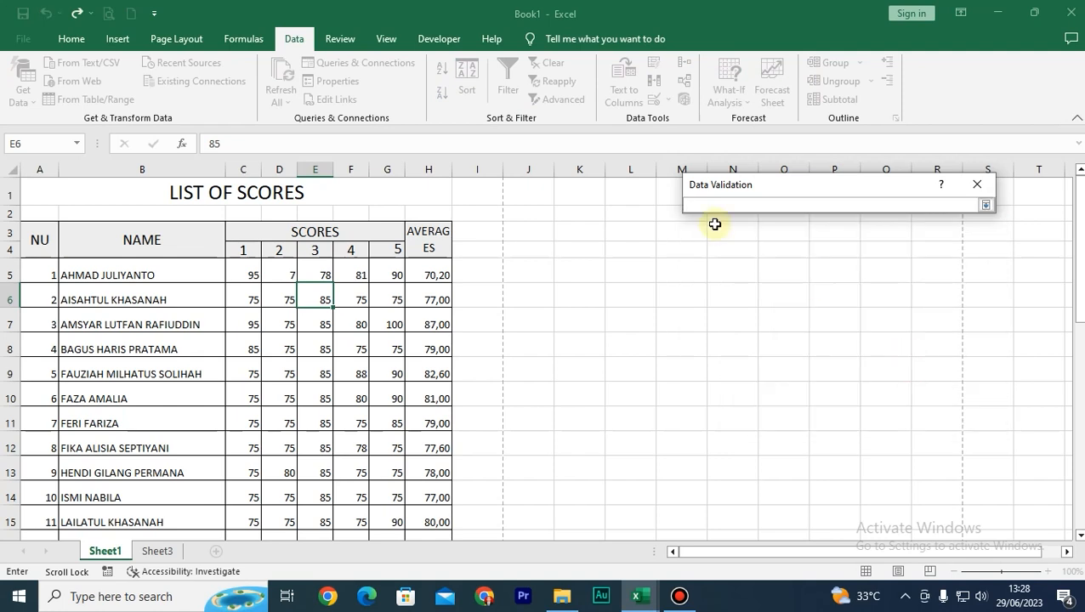
{"action": "type", "text": "100"}
{"action": "type", "text": "+"}
{"action": "left_click", "coordinate": [709, 285]}
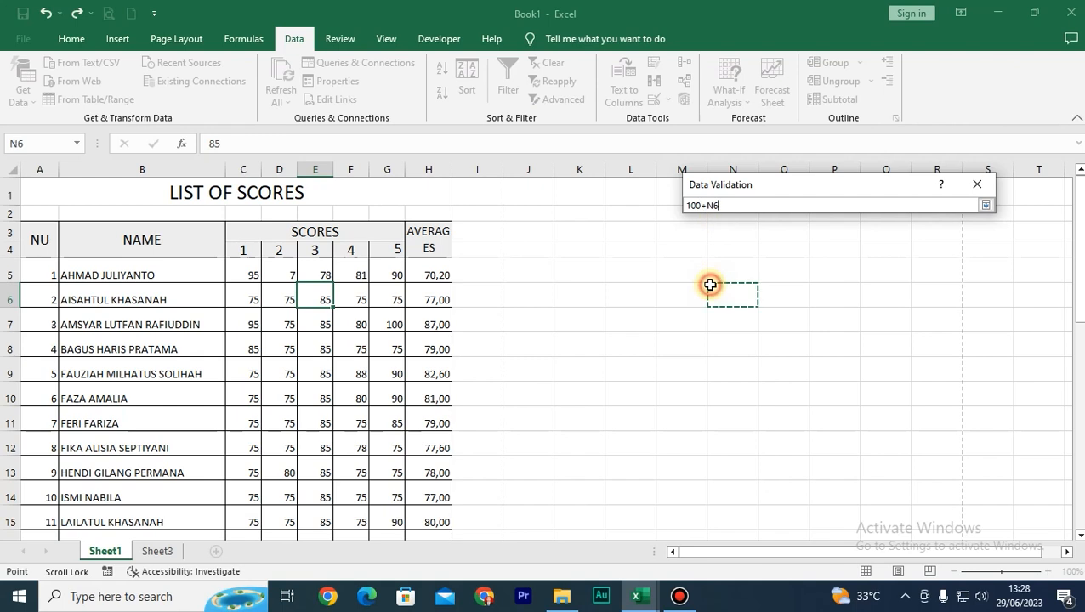
{"action": "key", "text": "BackSpace"}
{"action": "key", "text": "BackSpace"}
{"action": "key", "text": "BackSpace"}
{"action": "key", "text": "BackSpace"}
{"action": "key", "text": "BackSpace"}
{"action": "key", "text": "BackSpace"}
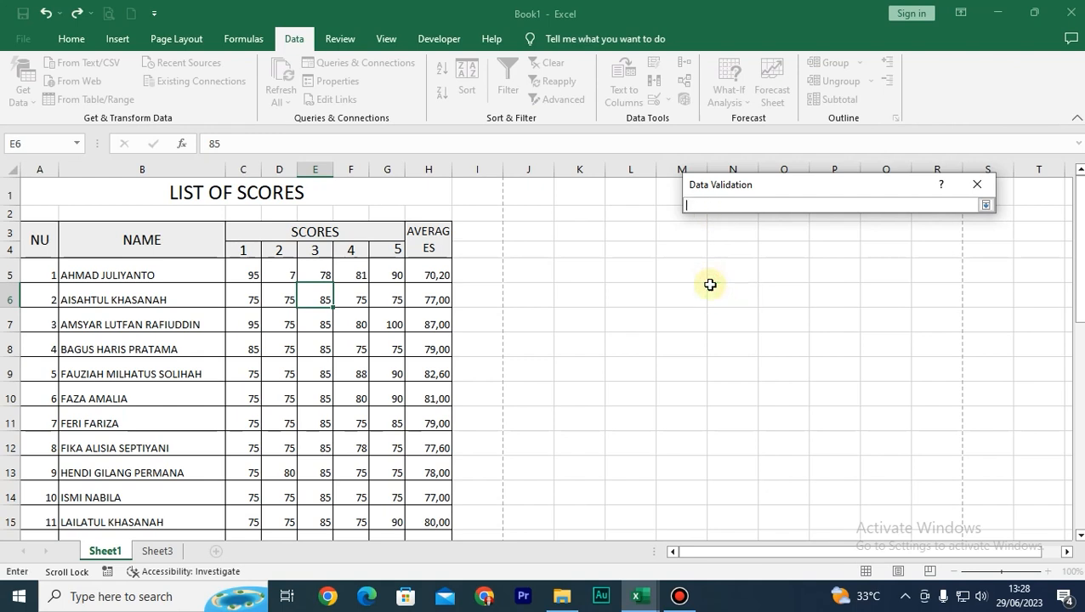
{"action": "left_click", "coordinate": [975, 183]}
Set the maximum to 100 and apply the validation rule to cell E6.
{"action": "left_click", "coordinate": [801, 360]}
{"action": "type", "text": "100"}
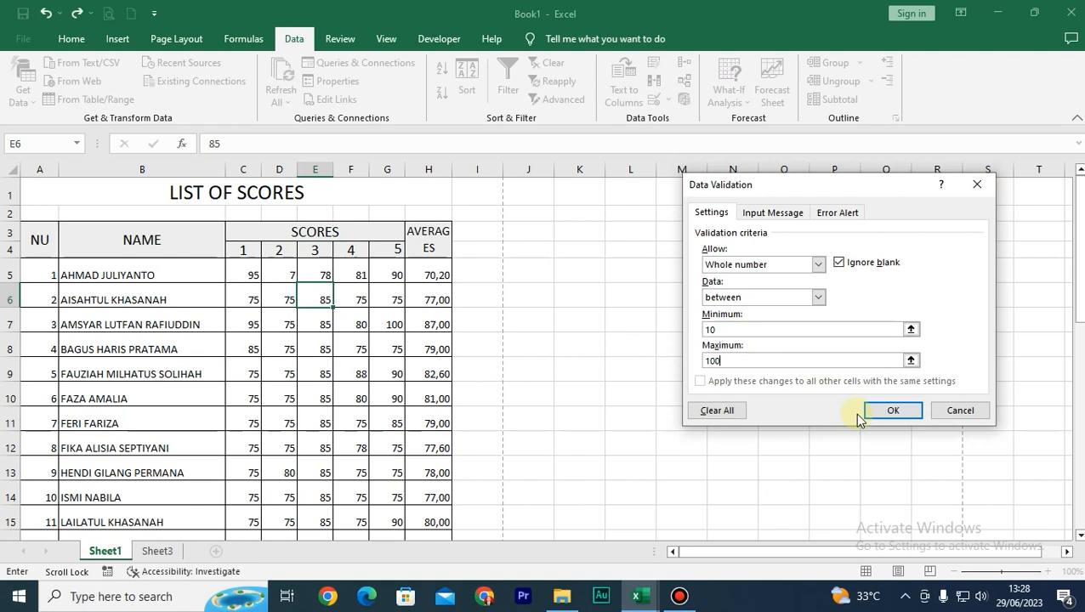
{"action": "left_click", "coordinate": [891, 412]}
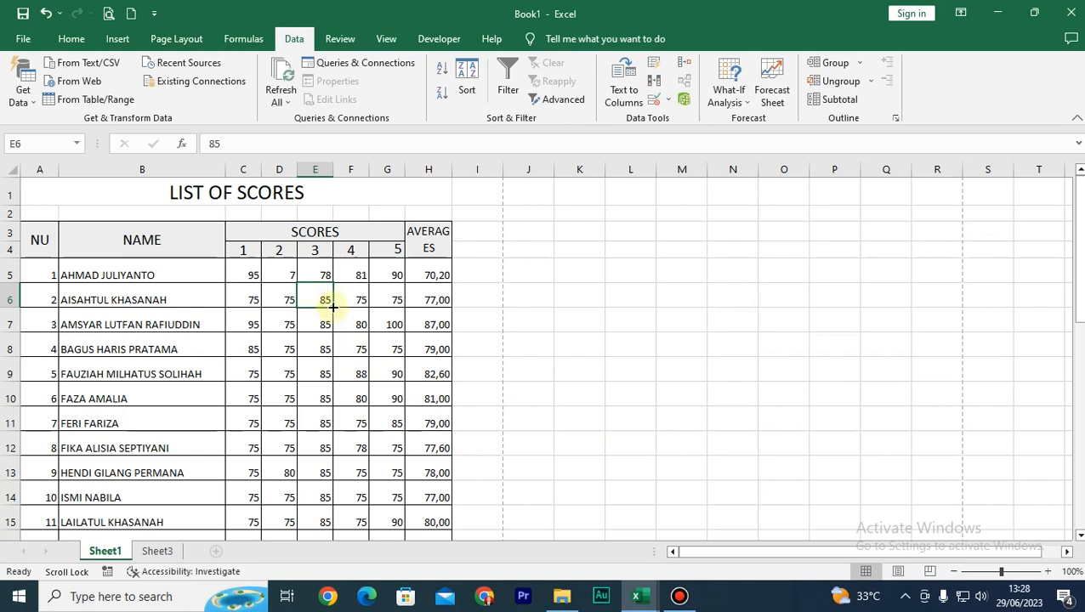
Try to enter the text ADB in cell E6 to test its whole-number rule, and discard the entry.
{"action": "type", "text": "ADB"}
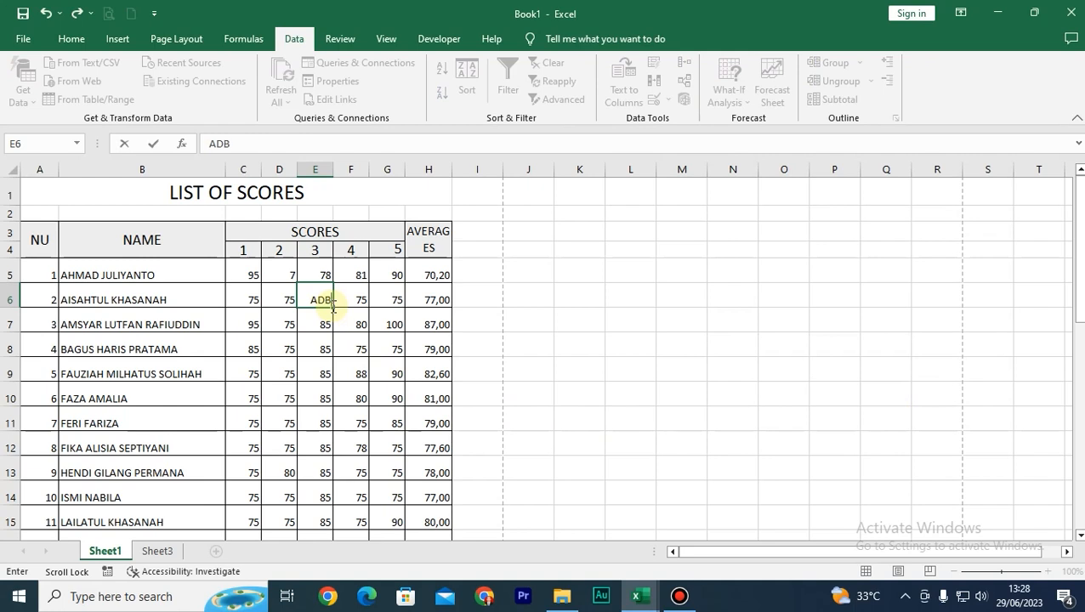
{"action": "key", "text": "Return"}
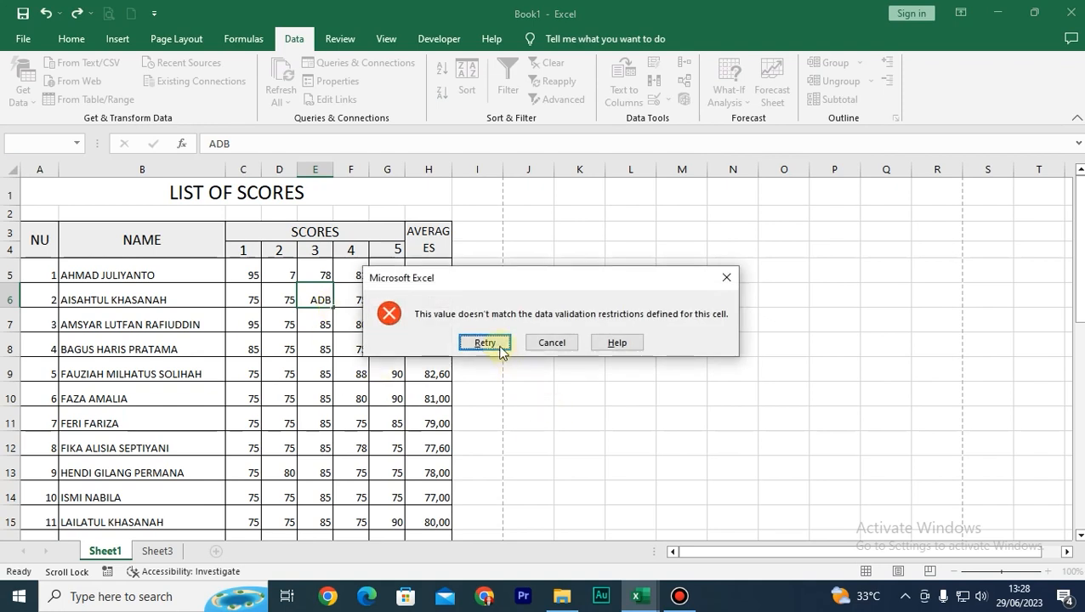
{"action": "left_click", "coordinate": [724, 278]}
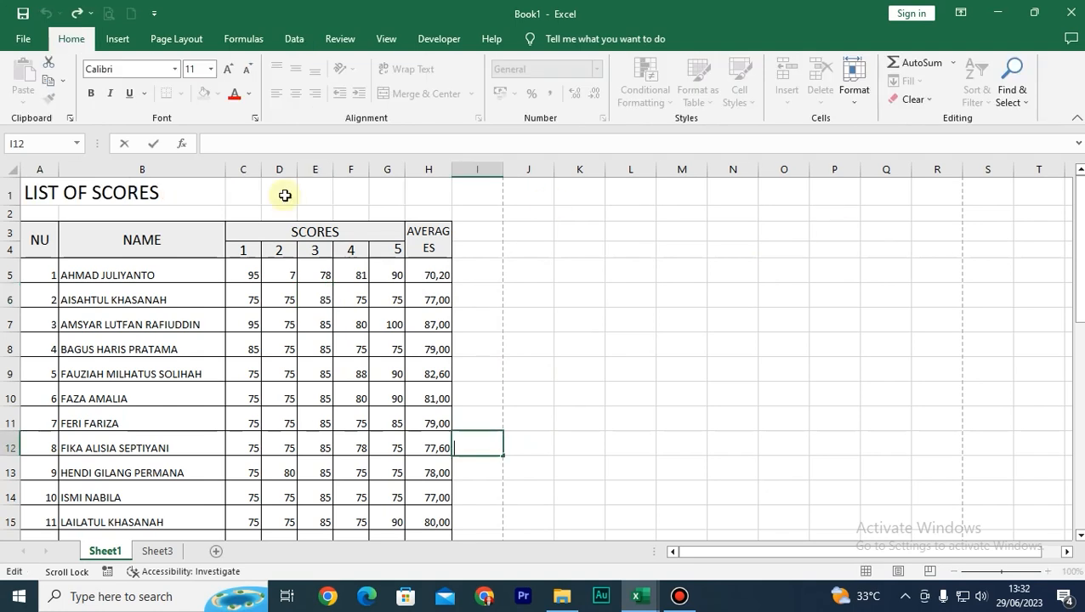
Try to merge and center the LIST OF SCORES title across A1:H1, and undo the merge.
{"action": "left_click", "coordinate": [34, 194]}
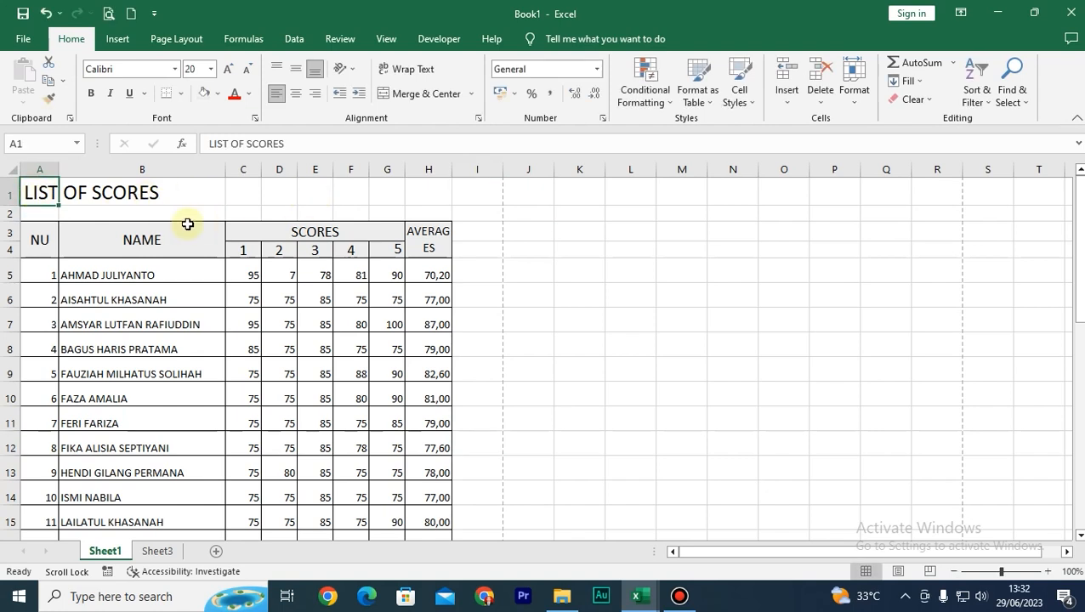
{"action": "left_click", "coordinate": [50, 236]}
{"action": "left_click_drag", "start_coordinate": [37, 192], "coordinate": [439, 199]}
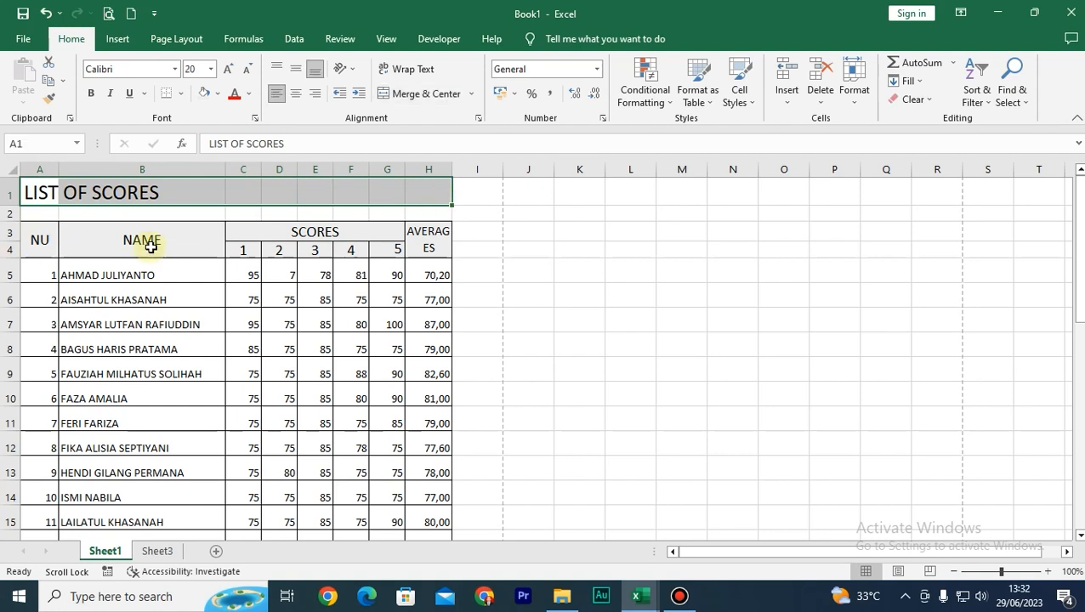
{"action": "left_click", "coordinate": [473, 96]}
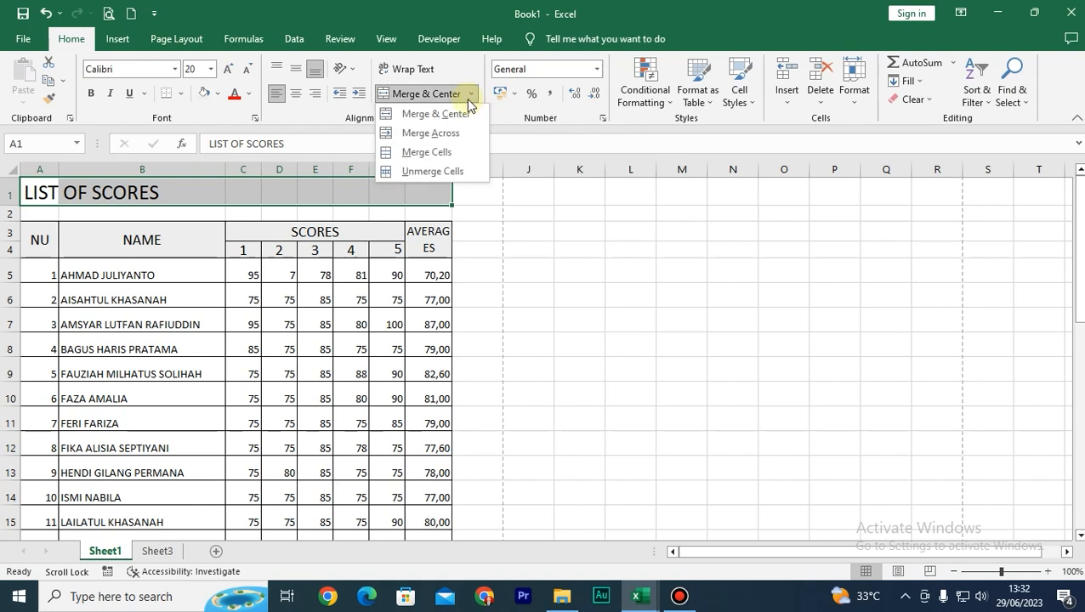
{"action": "left_click", "coordinate": [452, 118]}
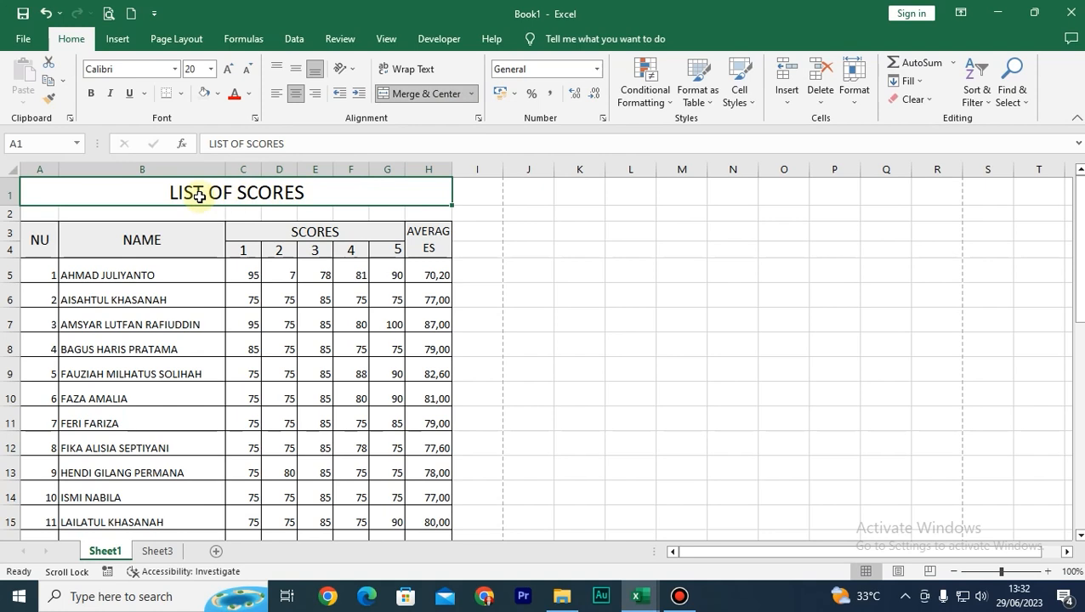
{"action": "left_click", "coordinate": [425, 101]}
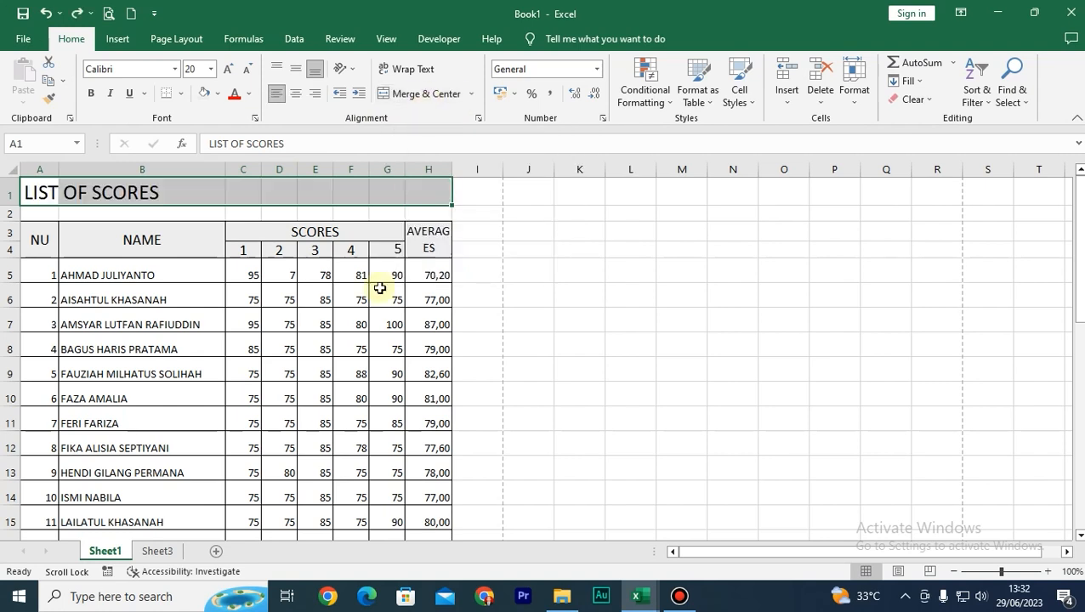
{"action": "left_click", "coordinate": [611, 394]}
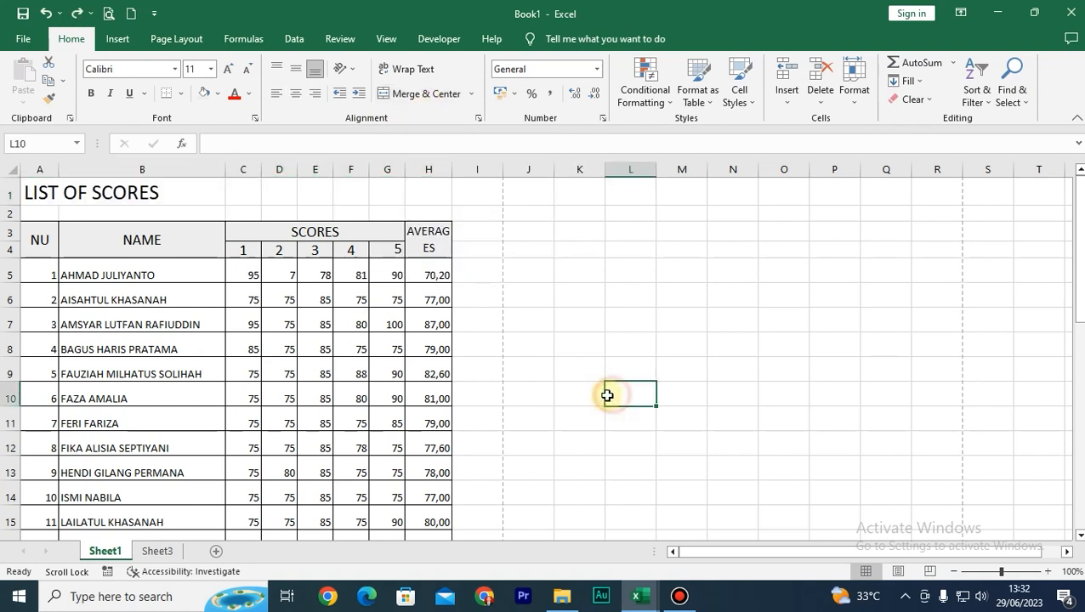
Center the LIST OF SCORES title over A1:H1 using the Center Across Selection horizontal alignment, leaving the cells unmerged.
{"action": "left_click", "coordinate": [34, 194]}
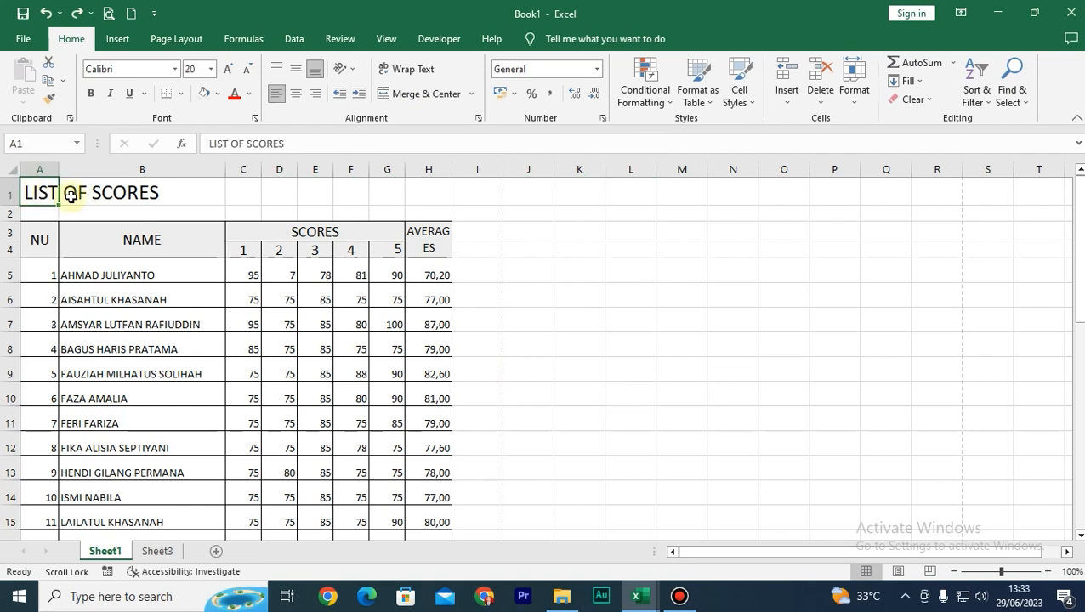
{"action": "left_click_drag", "start_coordinate": [34, 192], "coordinate": [446, 198]}
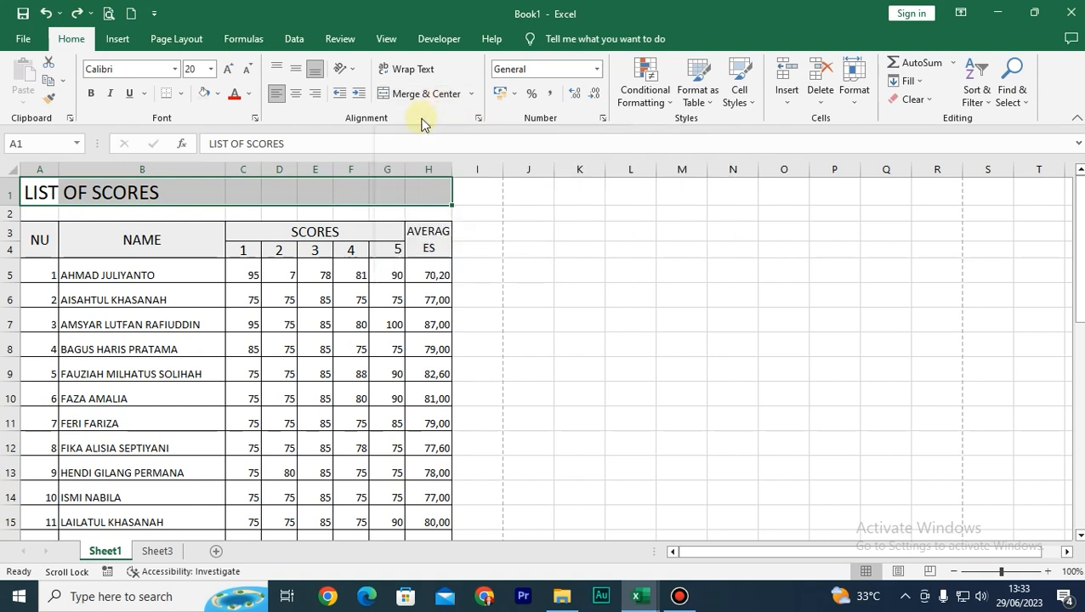
{"action": "left_click", "coordinate": [479, 118]}
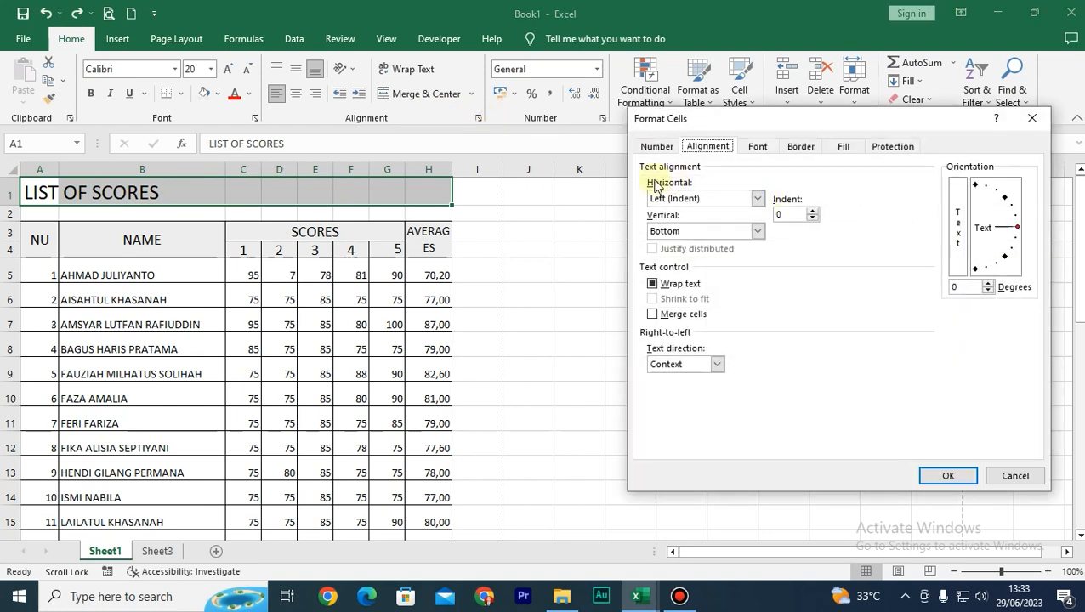
{"action": "left_click", "coordinate": [757, 199]}
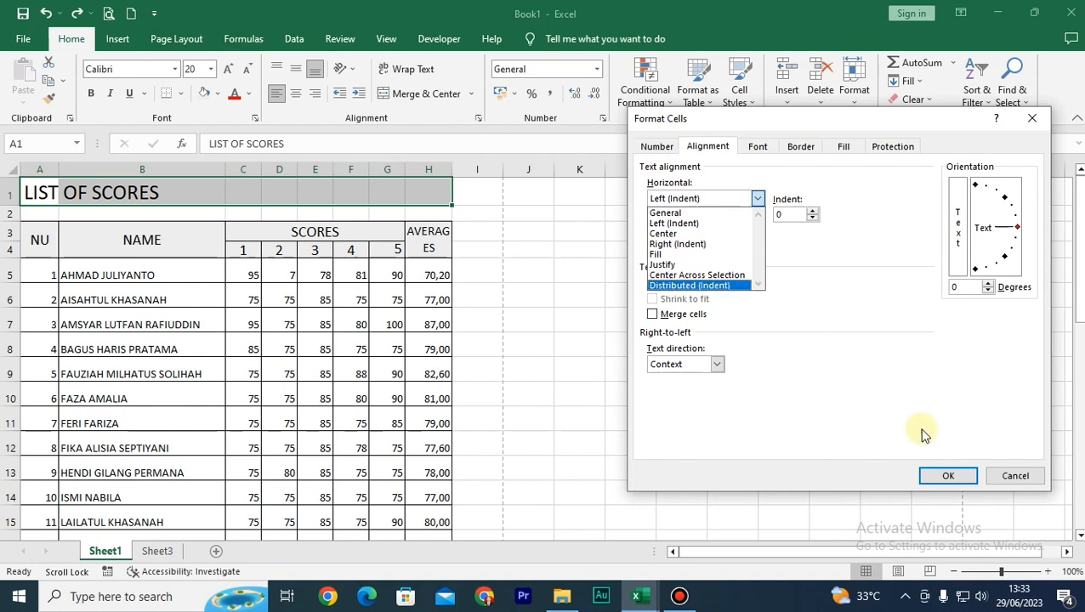
{"action": "left_click", "coordinate": [722, 275]}
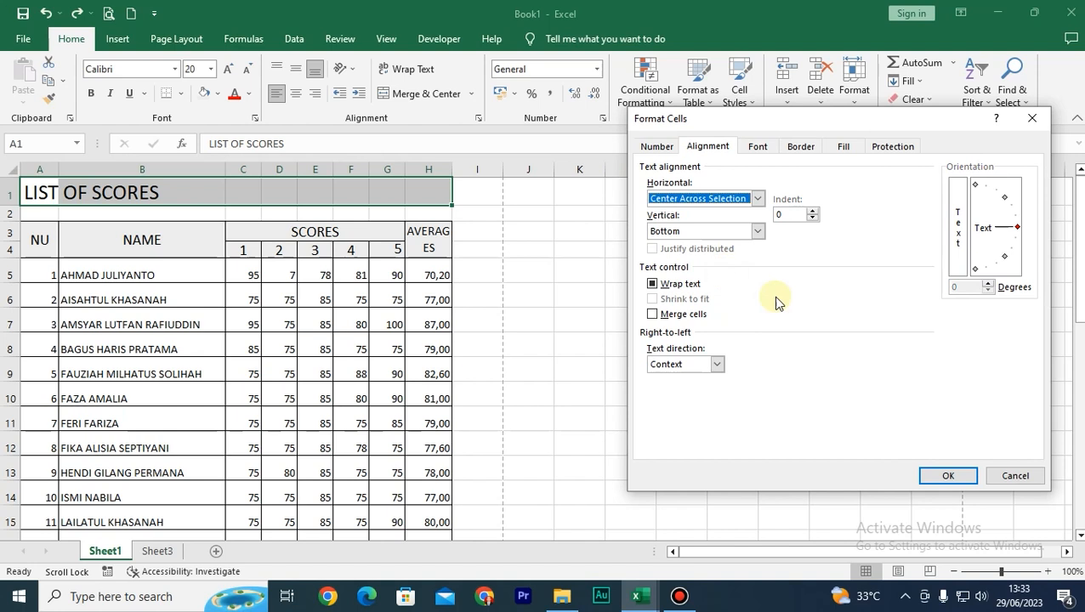
{"action": "left_click", "coordinate": [947, 478]}
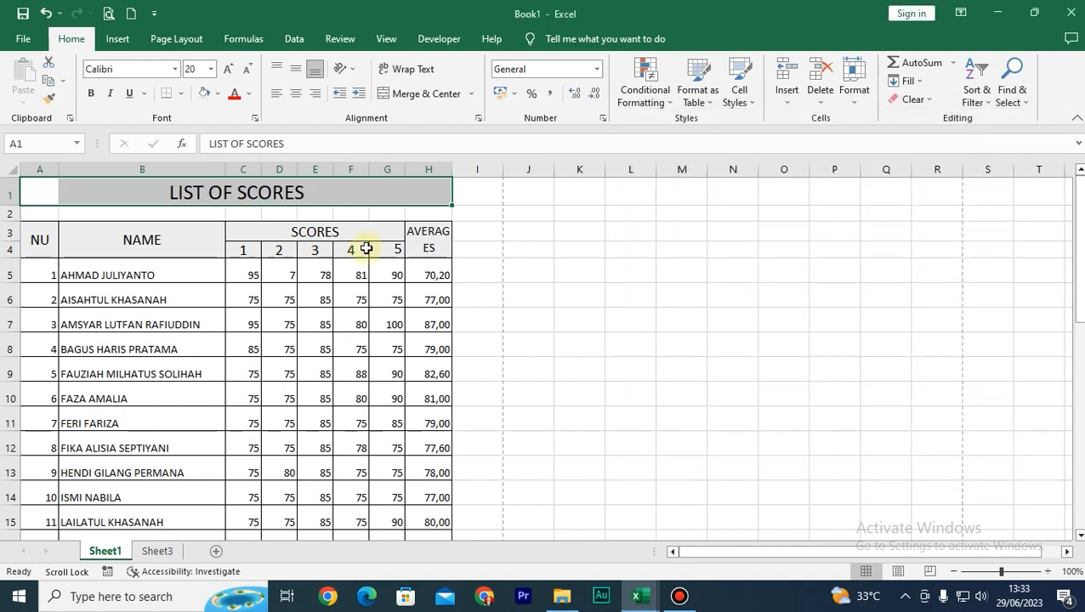
{"action": "left_click", "coordinate": [187, 194]}
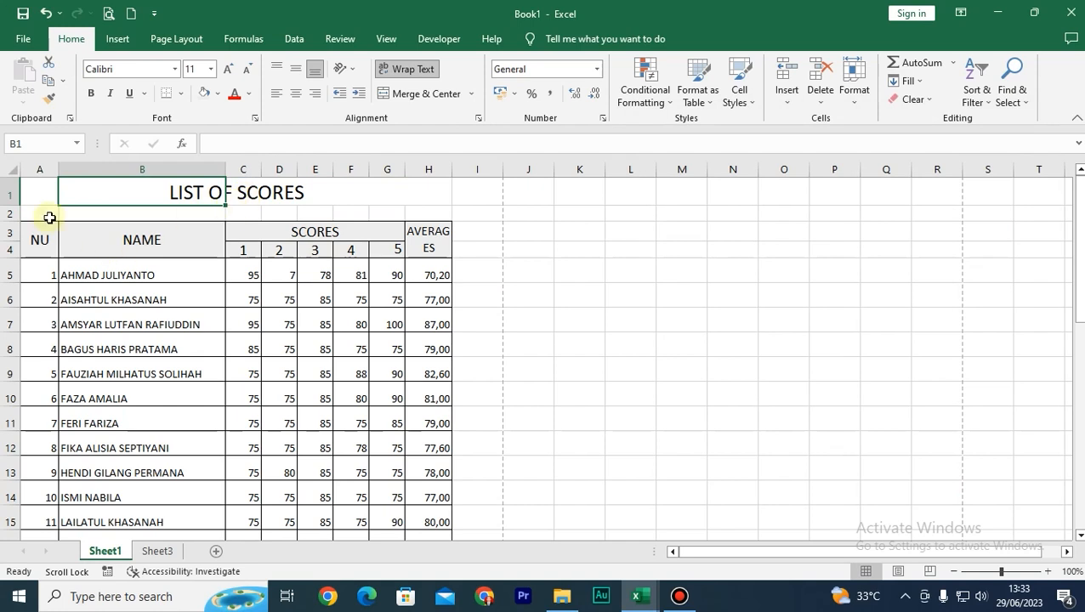
{"action": "left_click", "coordinate": [112, 215]}
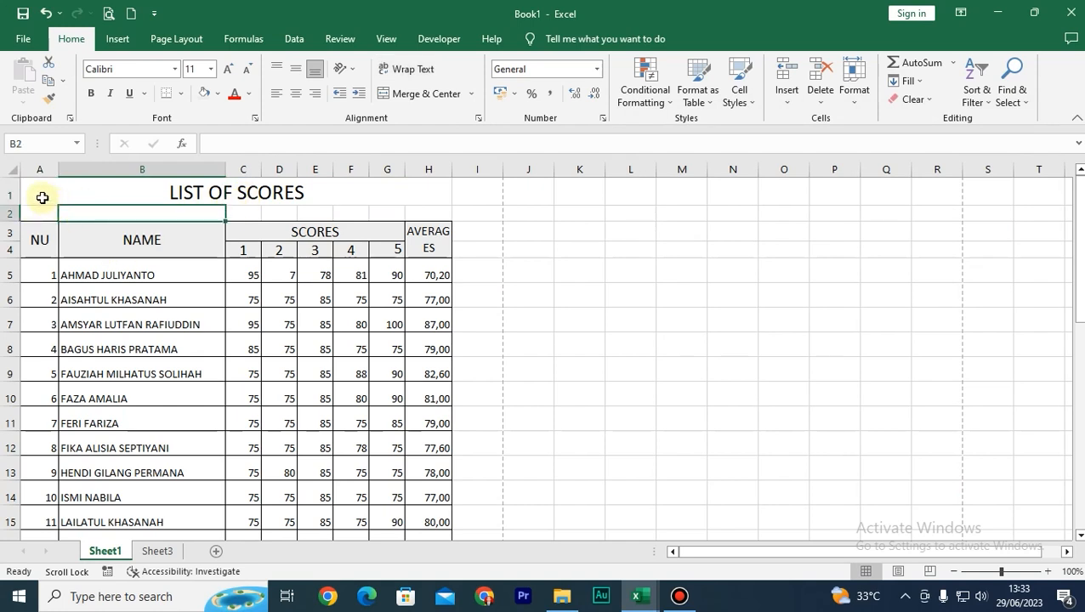
{"action": "left_click", "coordinate": [200, 193]}
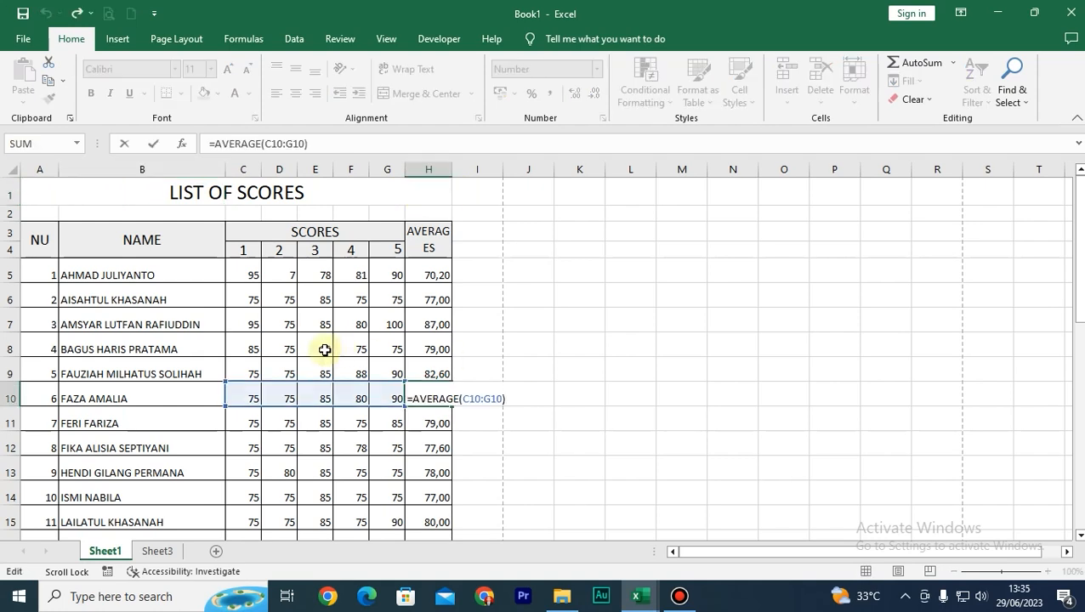
Check the score list's print preview through to its second page and return to the sheet.
{"action": "key", "text": "Return"}
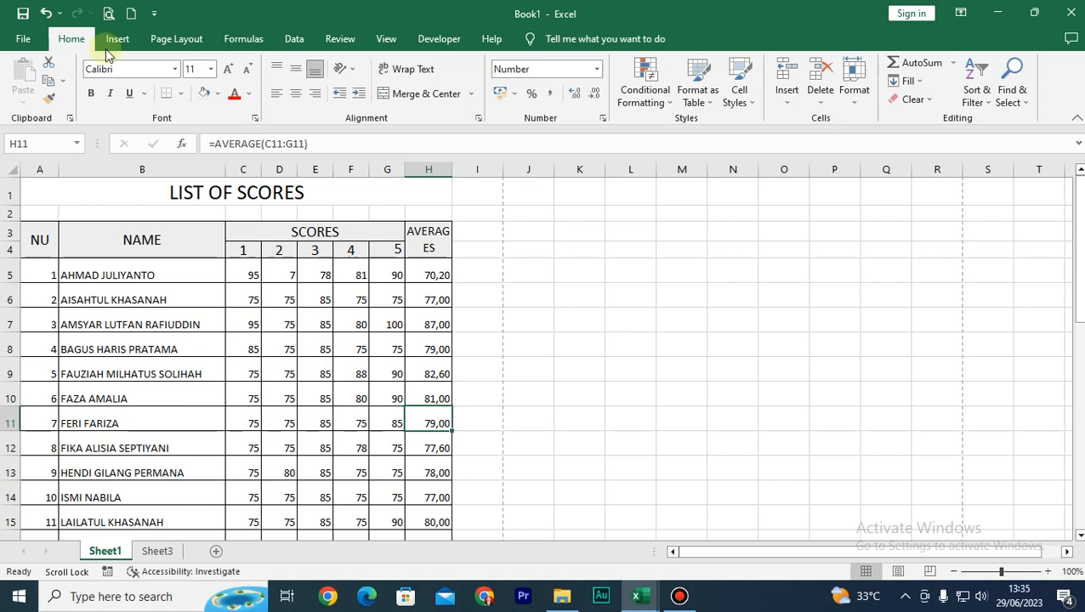
{"action": "left_click_drag", "start_coordinate": [31, 232], "coordinate": [431, 245]}
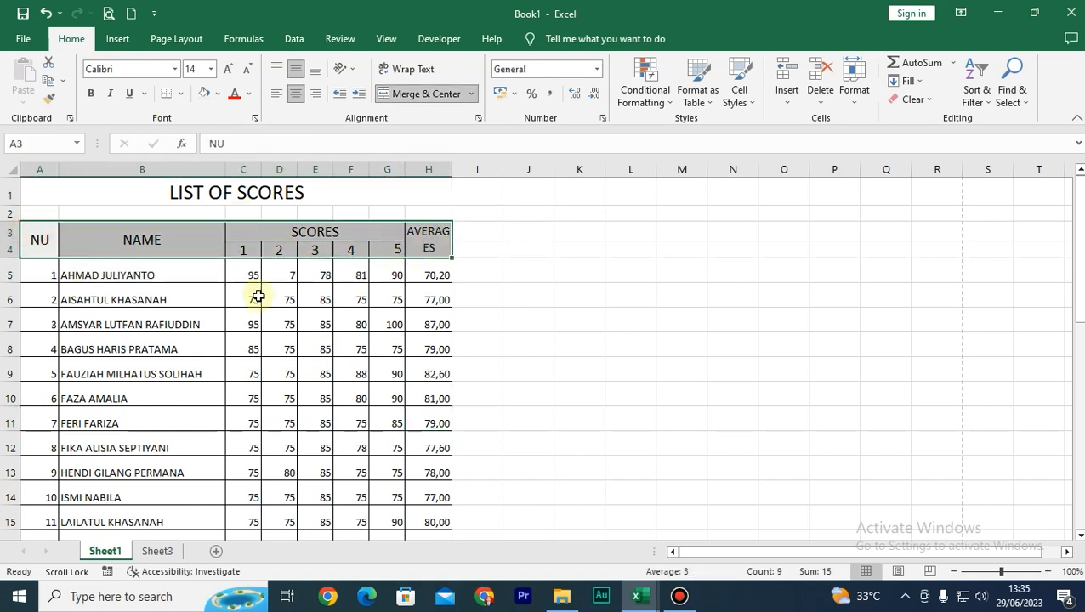
{"action": "left_click", "coordinate": [145, 325]}
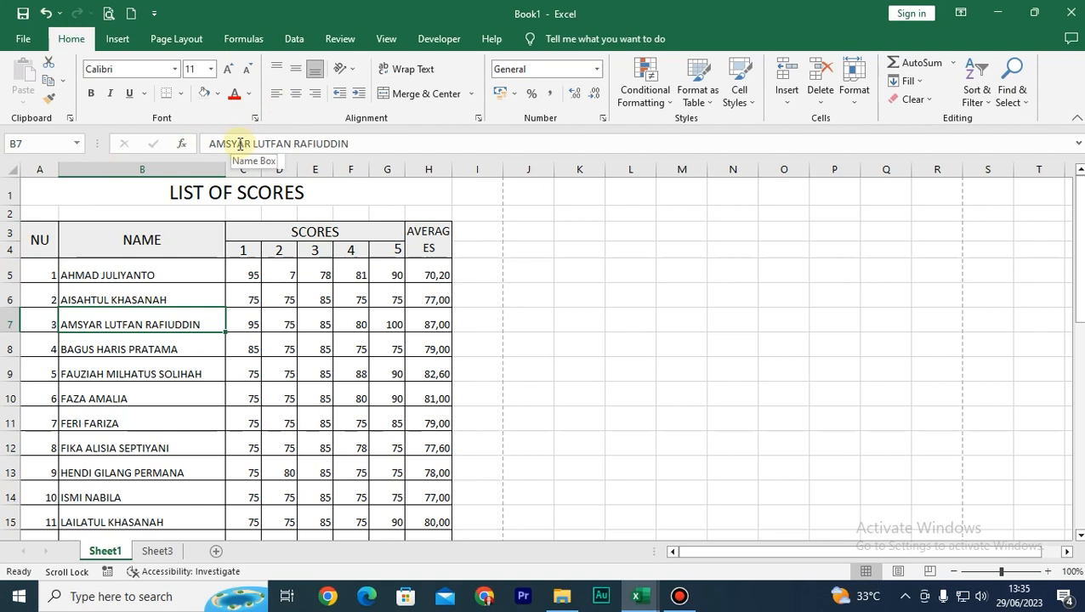
{"action": "left_click", "coordinate": [109, 14]}
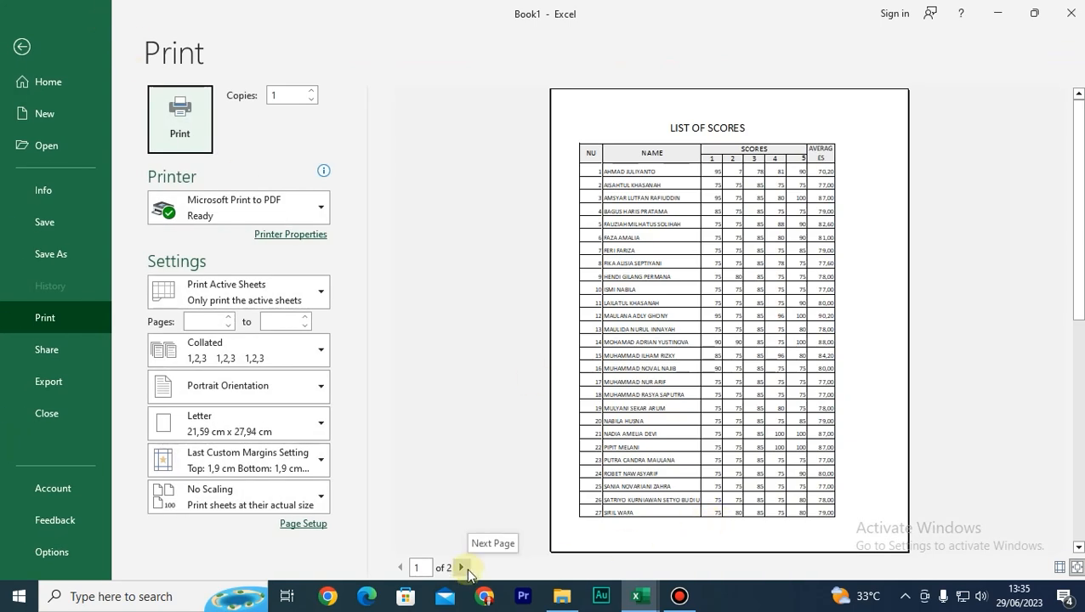
{"action": "left_click", "coordinate": [462, 568]}
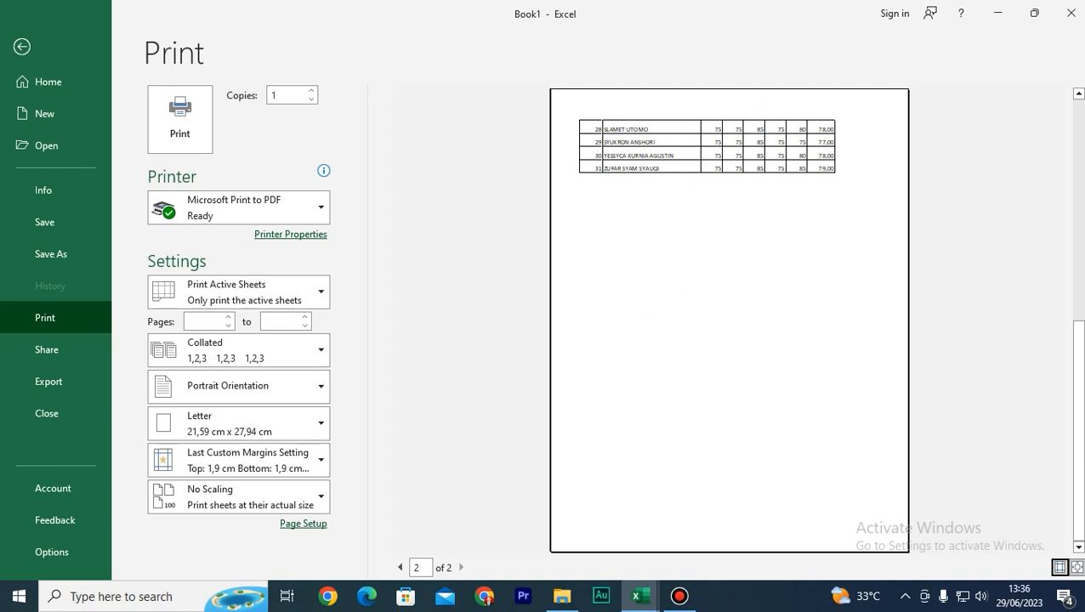
{"action": "left_click", "coordinate": [36, 48]}
{"action": "left_click", "coordinate": [360, 273]}
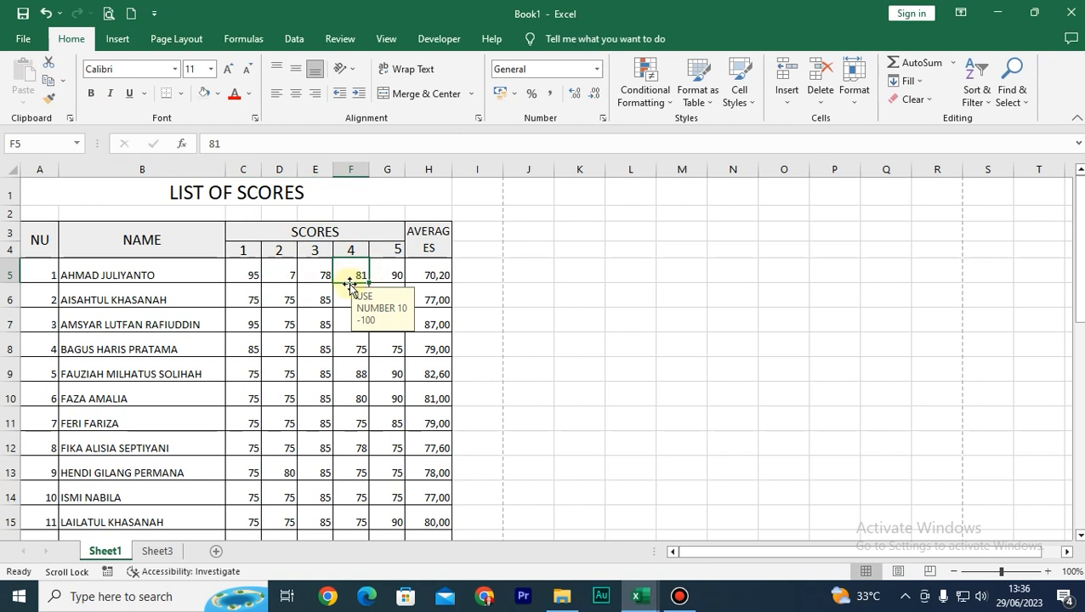
{"action": "scroll", "coordinate": [351, 283], "scroll_direction": "down", "scroll_amount": 1}
{"action": "scroll", "coordinate": [351, 283], "scroll_direction": "up", "scroll_amount": 1}
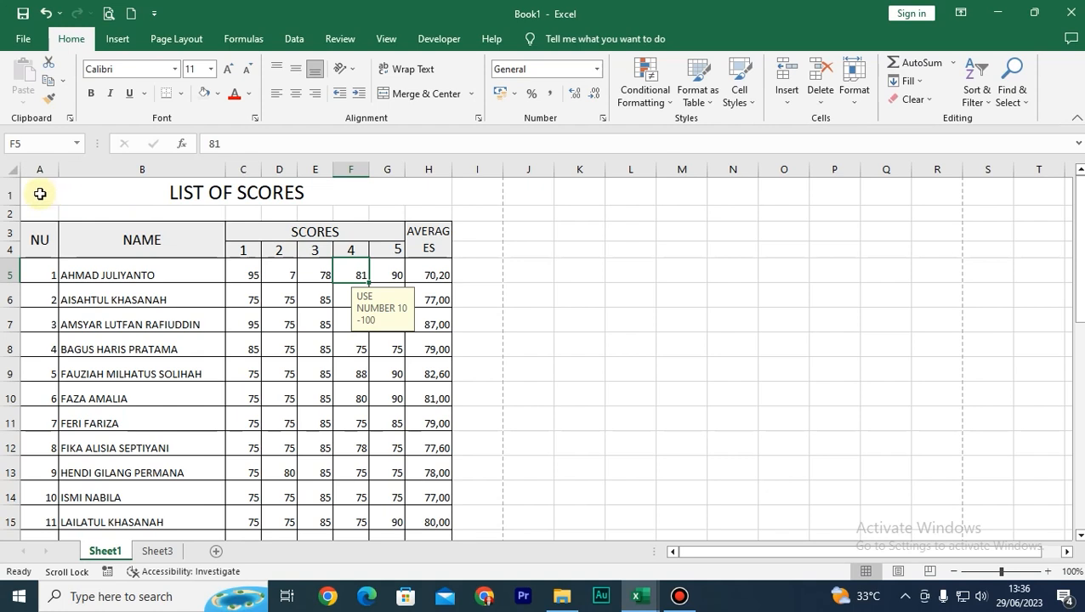
Set the title and header rows $1:$4 as print titles repeated at the top of every page.
{"action": "left_click_drag", "start_coordinate": [39, 193], "coordinate": [436, 229]}
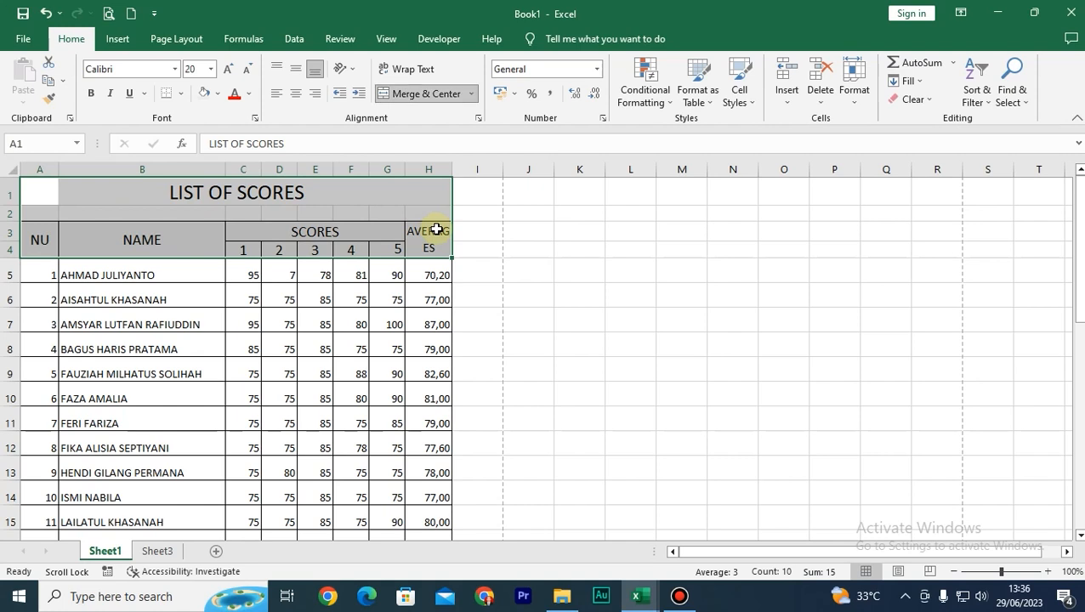
{"action": "left_click", "coordinate": [176, 40]}
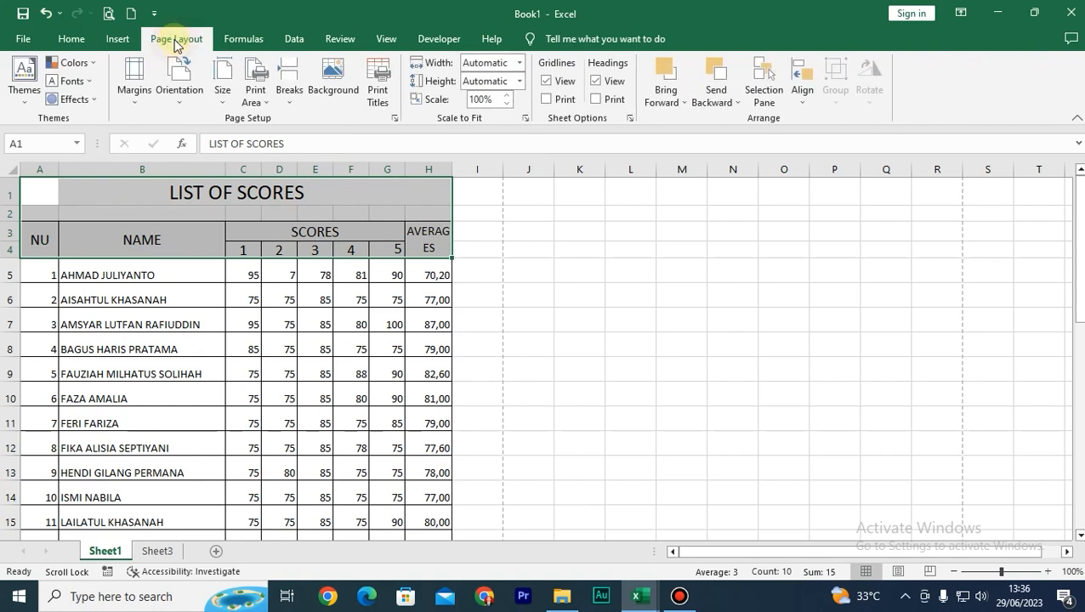
{"action": "left_click", "coordinate": [379, 81]}
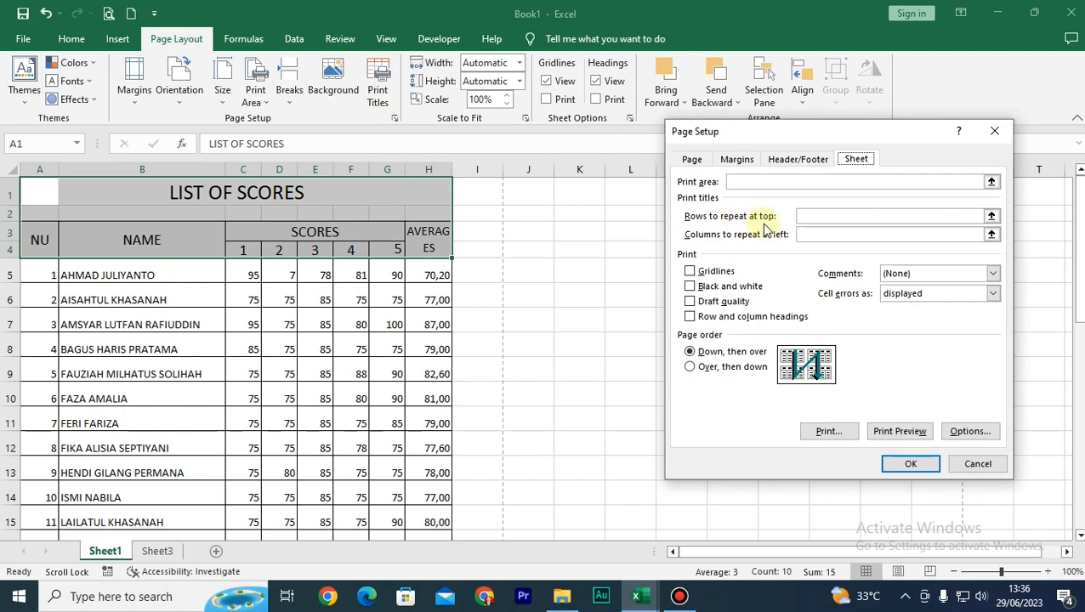
{"action": "left_click", "coordinate": [992, 218]}
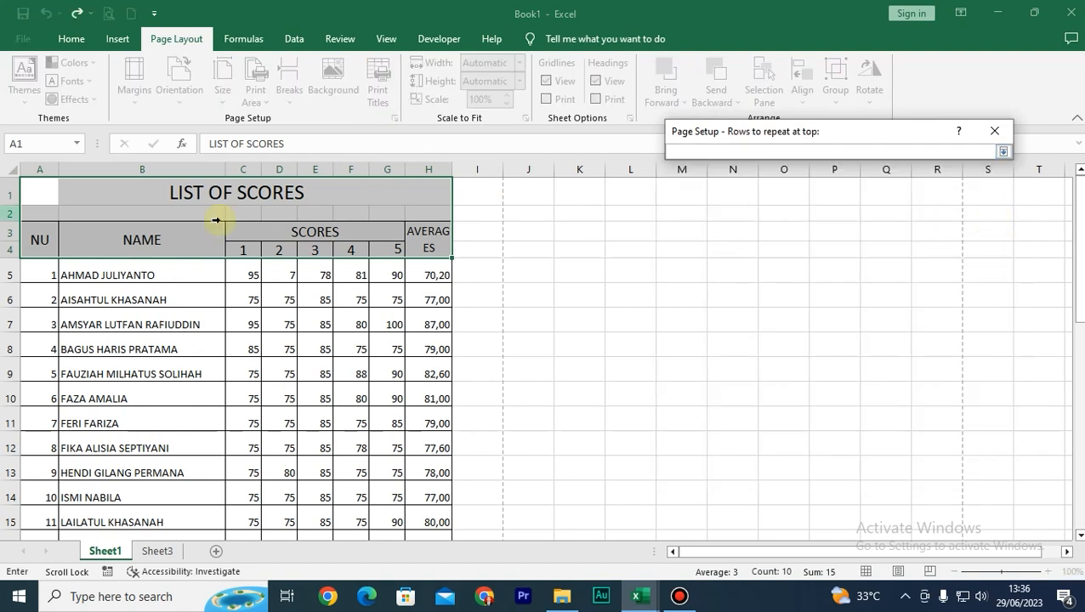
{"action": "left_click_drag", "start_coordinate": [4, 193], "coordinate": [9, 234]}
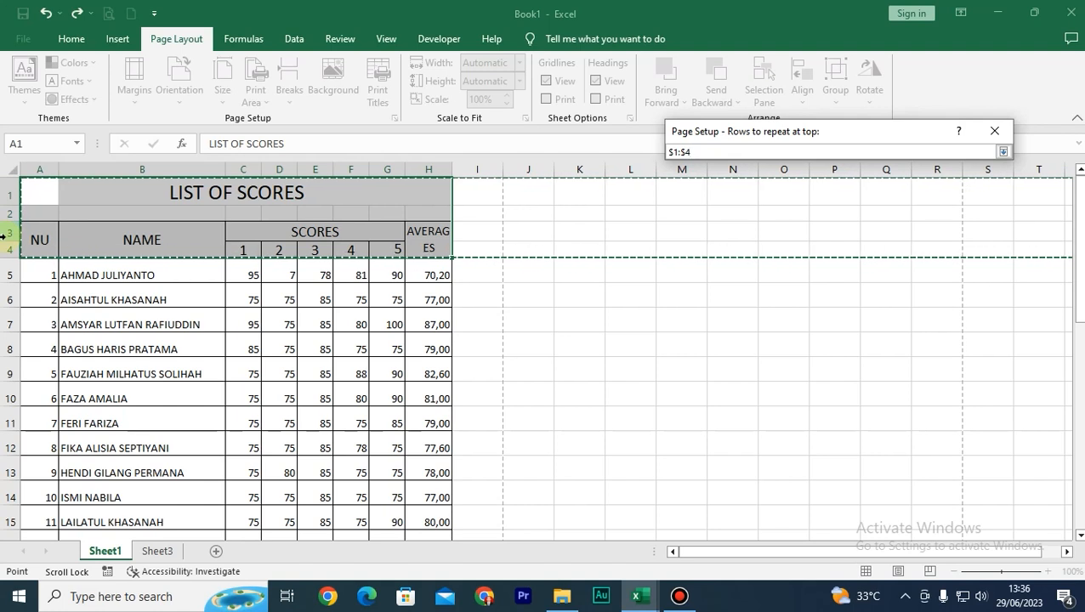
{"action": "key", "text": "Return"}
{"action": "left_click", "coordinate": [896, 461]}
{"action": "left_click", "coordinate": [582, 370]}
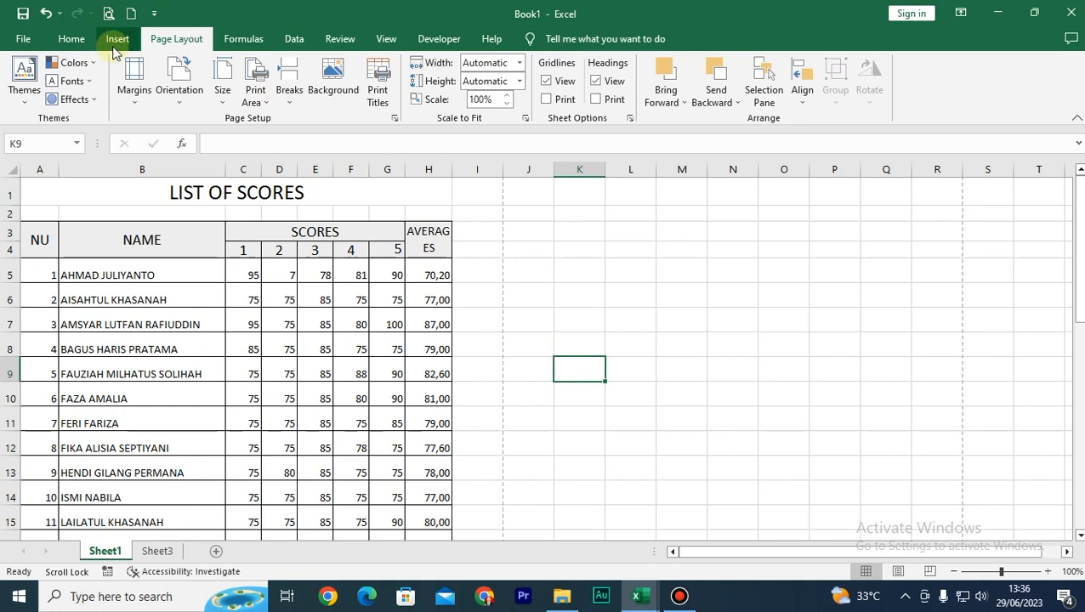
Preview both printed pages to check the repeated title and header rows, and return to the sheet.
{"action": "left_click", "coordinate": [109, 12]}
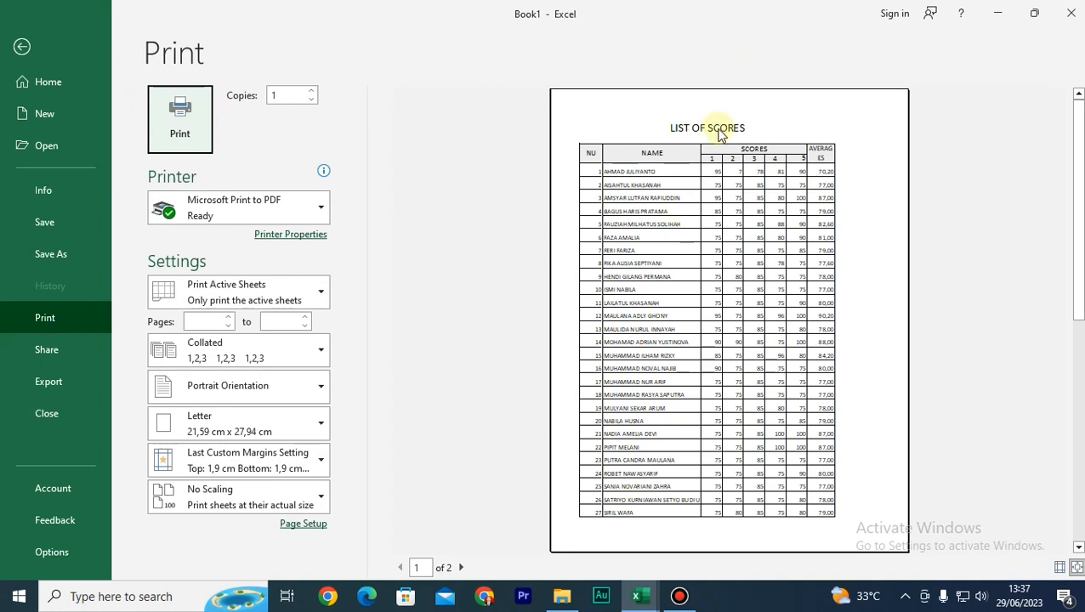
{"action": "left_click", "coordinate": [461, 567]}
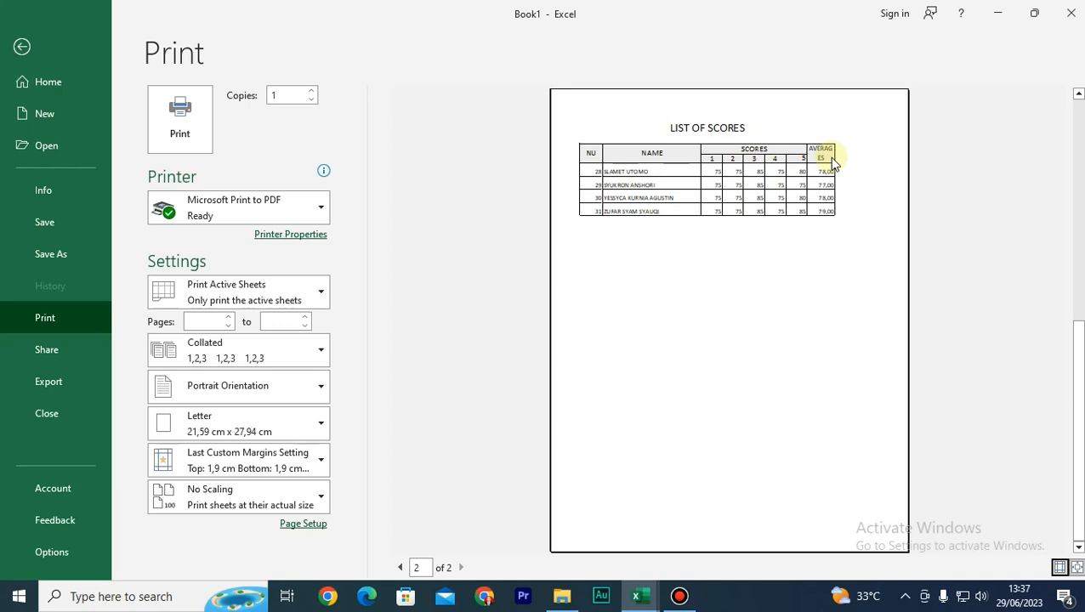
{"action": "left_click", "coordinate": [22, 46]}
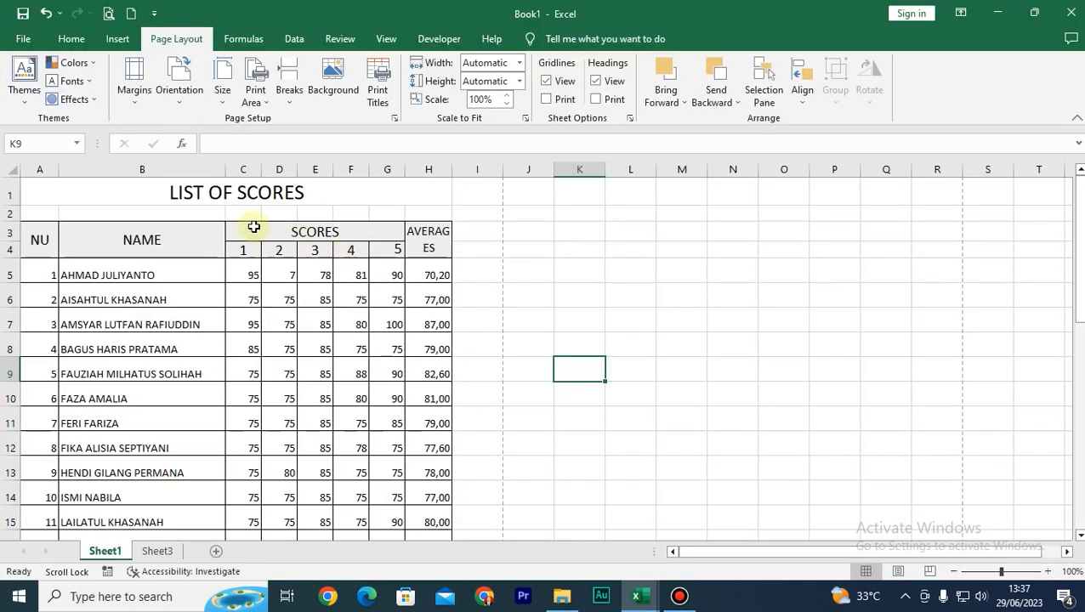
{"action": "left_click", "coordinate": [217, 191]}
{"action": "scroll", "coordinate": [245, 440], "scroll_direction": "down", "scroll_amount": 8}
{"action": "scroll", "coordinate": [247, 445], "scroll_direction": "up", "scroll_amount": 2}
{"action": "scroll", "coordinate": [245, 443], "scroll_direction": "down", "scroll_amount": 3}
{"action": "scroll", "coordinate": [145, 400], "scroll_direction": "up", "scroll_amount": 9}
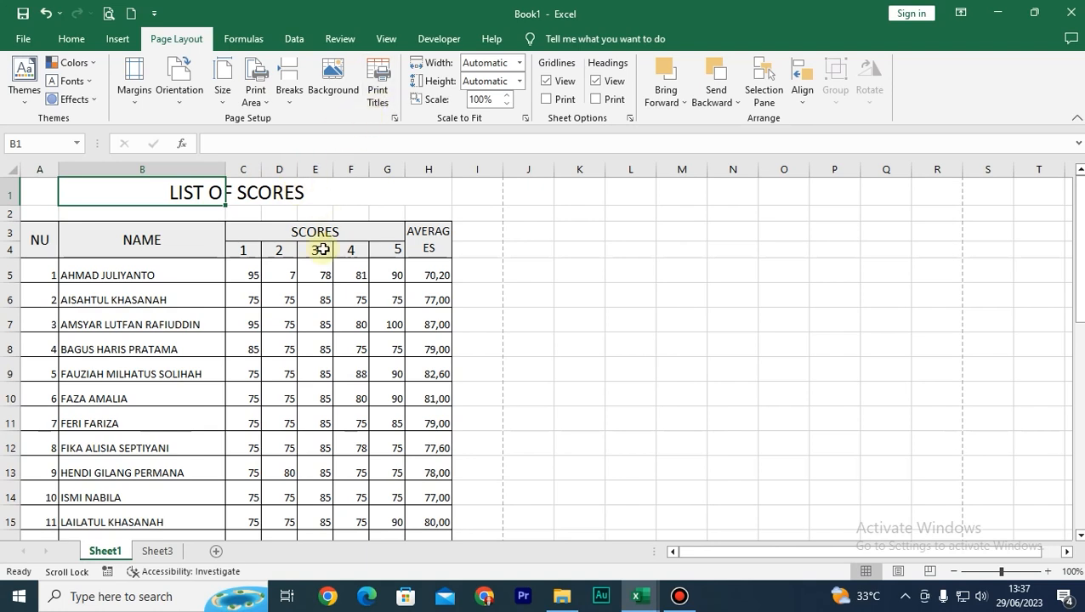
{"action": "left_click", "coordinate": [273, 253]}
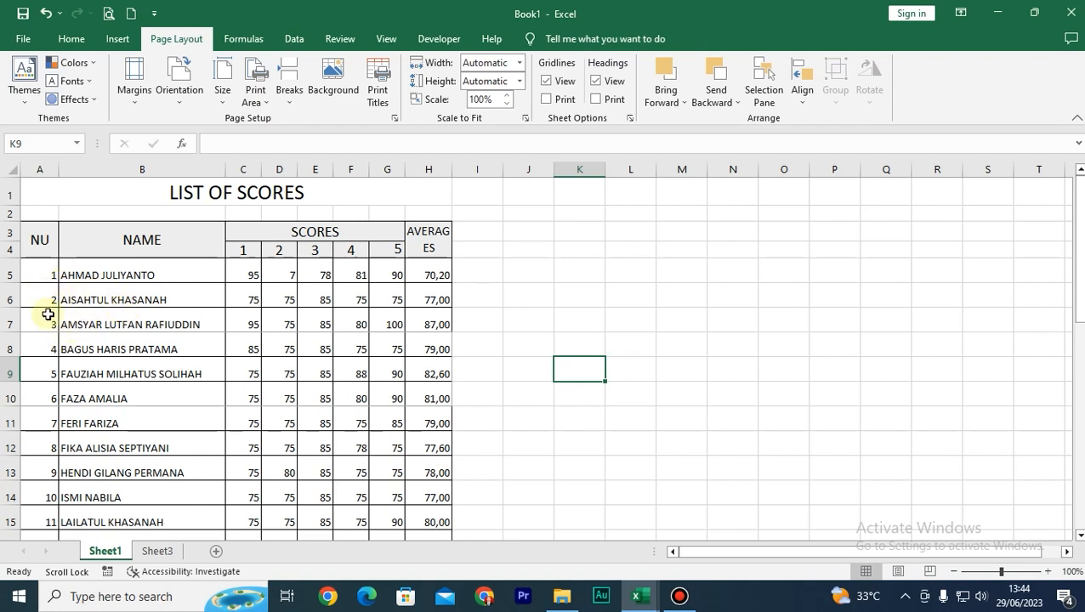
Set the range A7:H11 as the print area, check it in the print preview, and leave the preview.
{"action": "left_click_drag", "start_coordinate": [32, 320], "coordinate": [435, 416]}
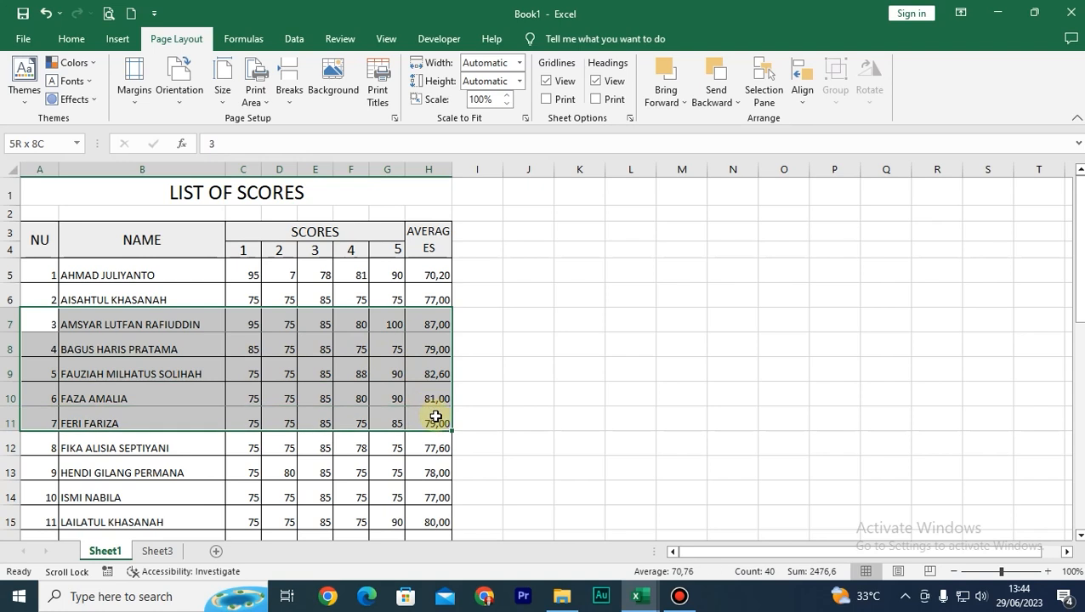
{"action": "left_click_drag", "start_coordinate": [435, 416], "coordinate": [435, 417]}
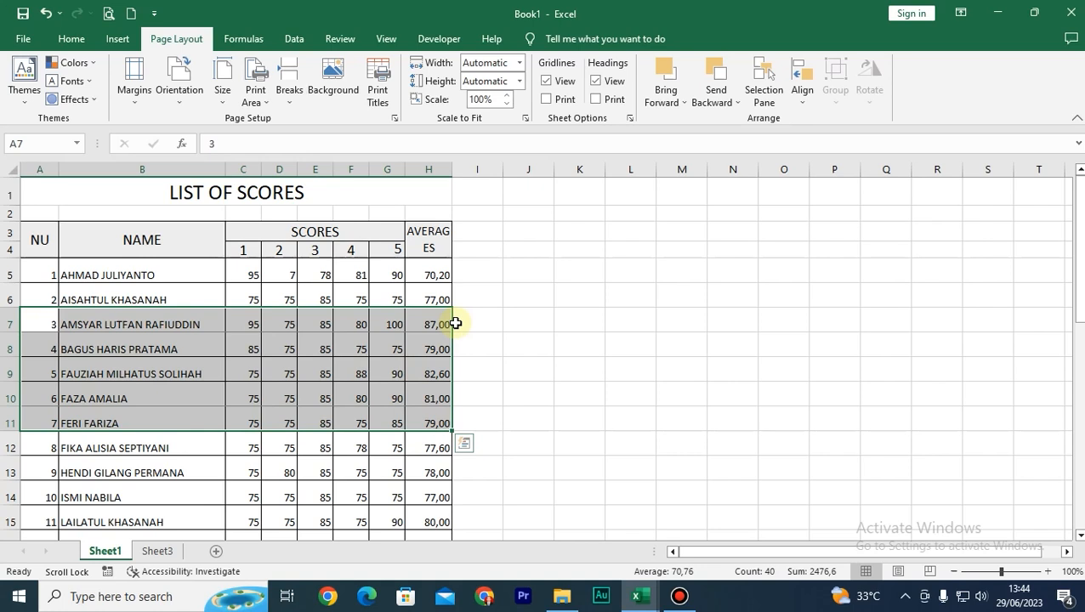
{"action": "left_click", "coordinate": [266, 103]}
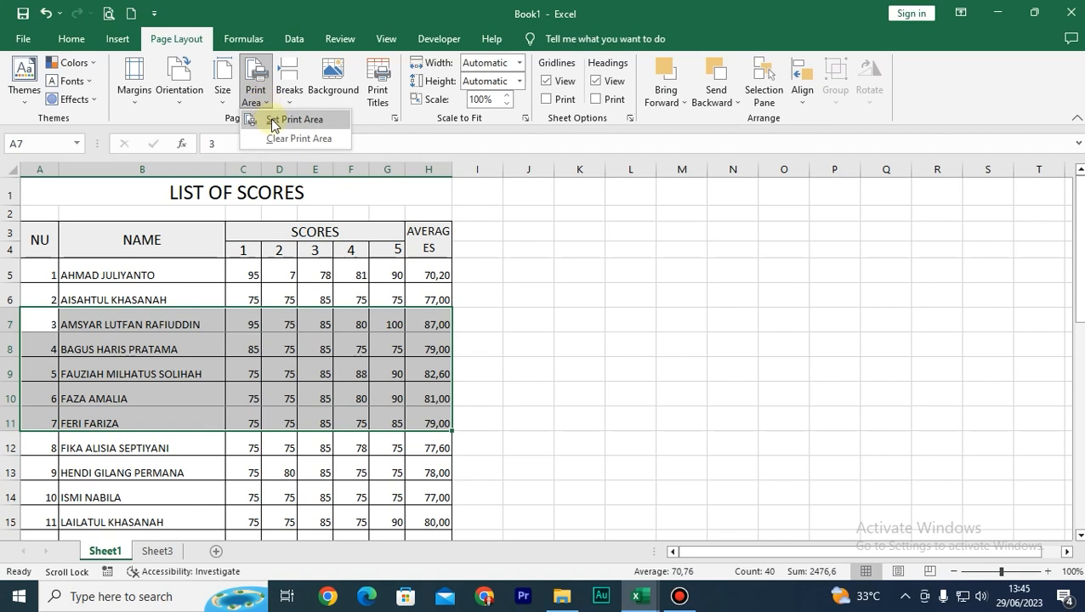
{"action": "left_click", "coordinate": [273, 124]}
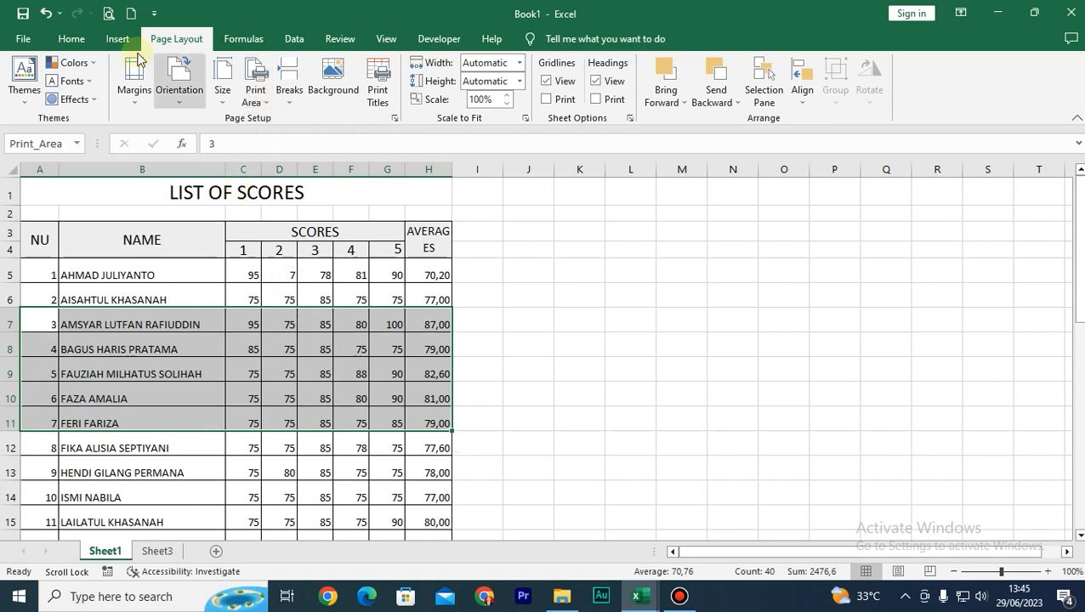
{"action": "left_click", "coordinate": [108, 14]}
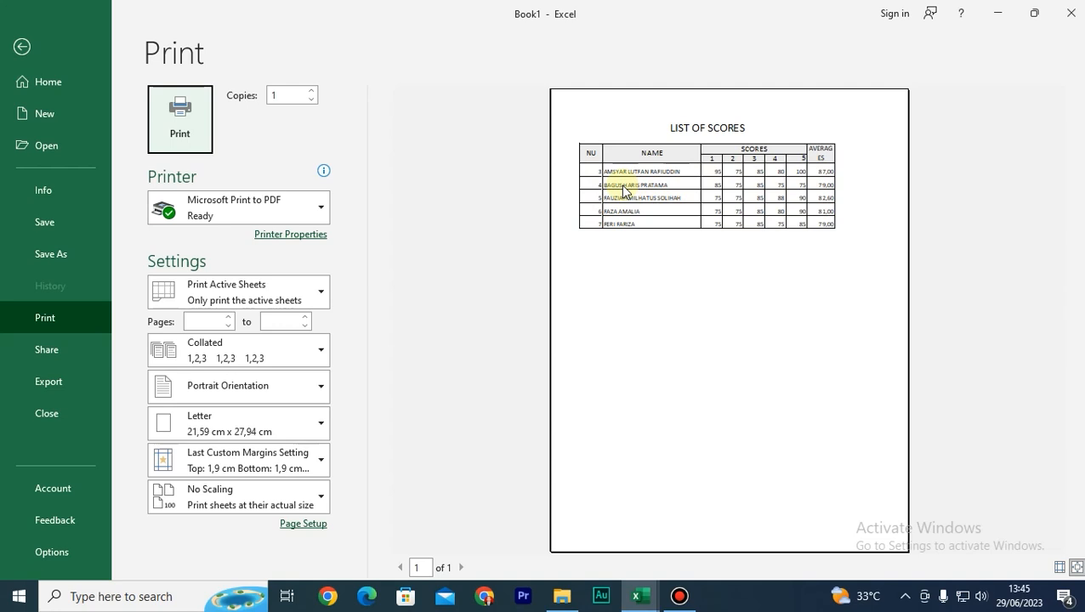
{"action": "left_click", "coordinate": [21, 47]}
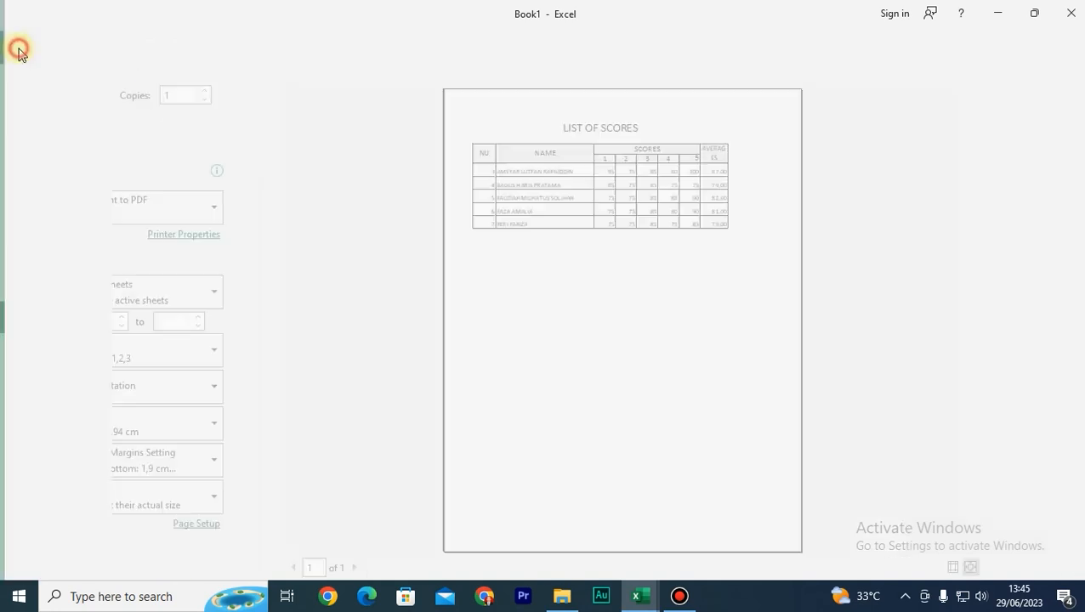